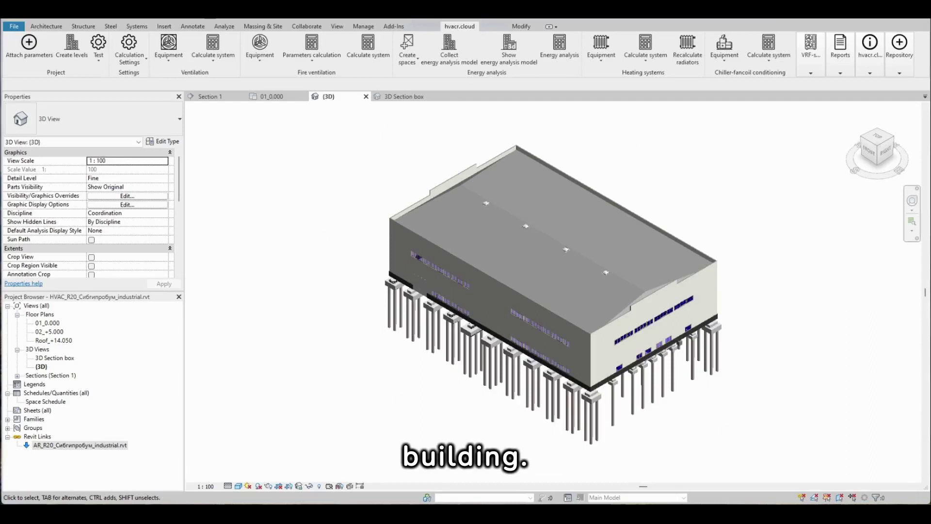
# - Attach the hvacr.cloud parameters to the project via the selected Revit link and dismiss the confirmation
pyautogui.click(56, 445)
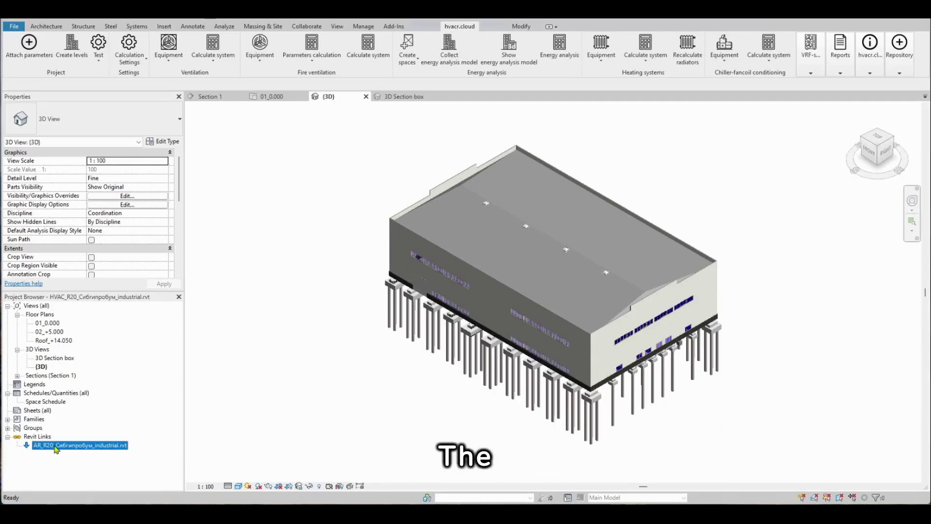
pyautogui.click(34, 45)
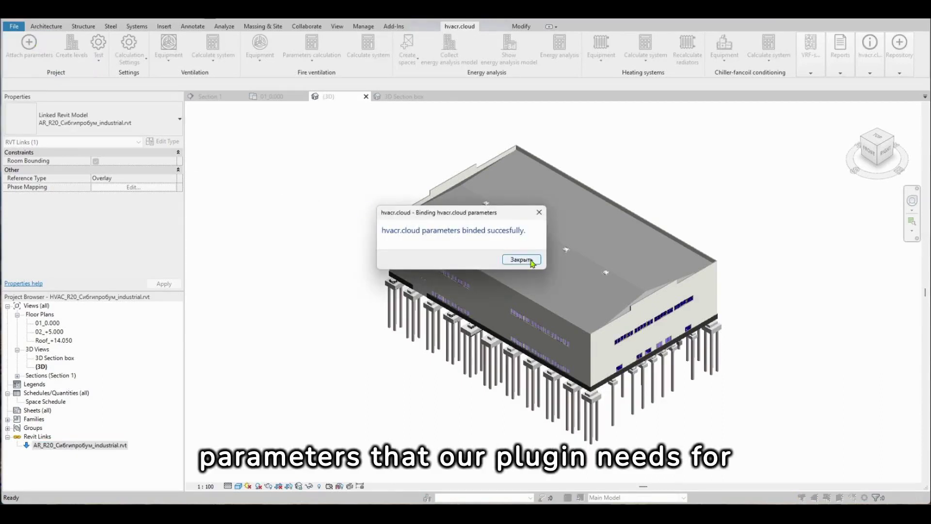
pyautogui.click(532, 262)
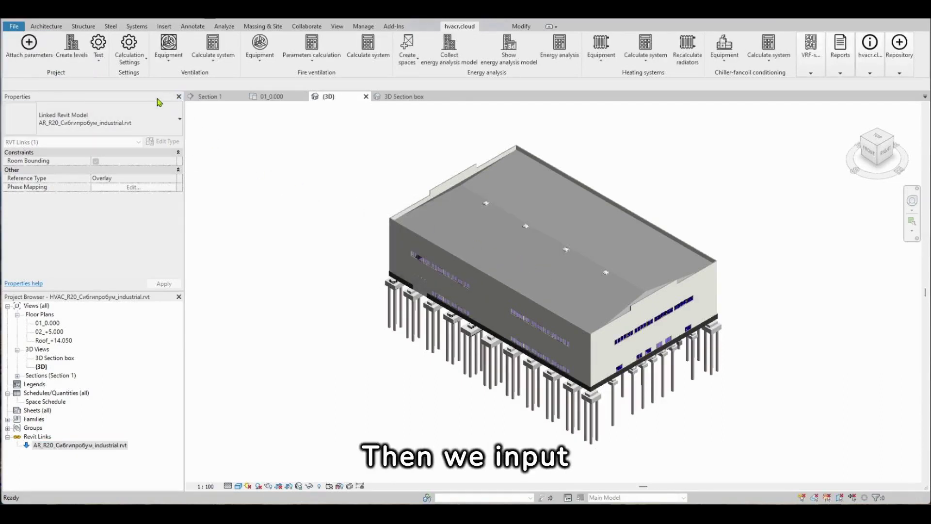
# - Set the Energy Analysis creation type to By spaces and model creation levels to Base levels
pyautogui.click(146, 67)
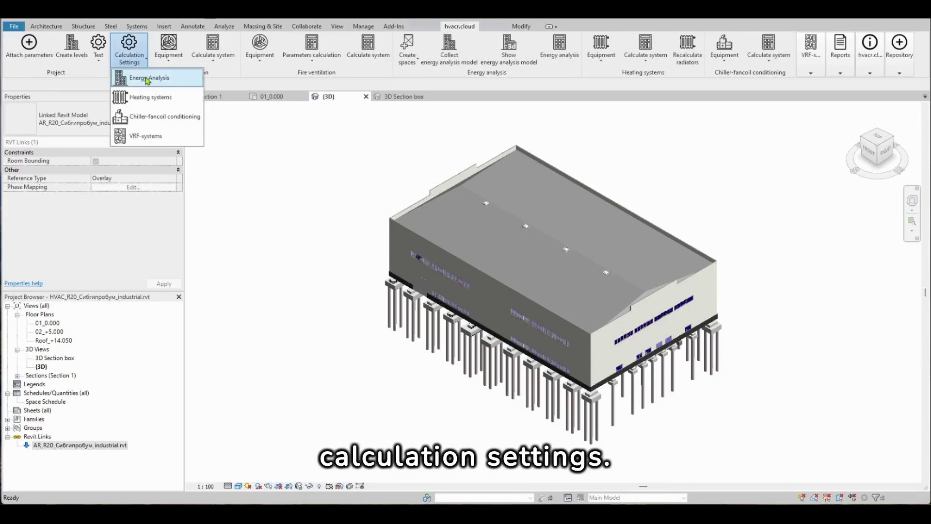
pyautogui.click(148, 78)
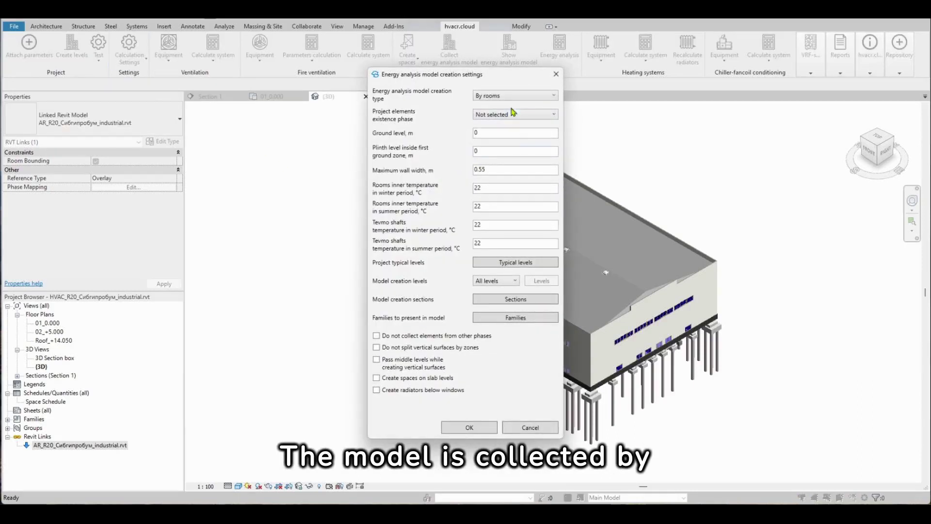
pyautogui.click(513, 98)
pyautogui.click(513, 117)
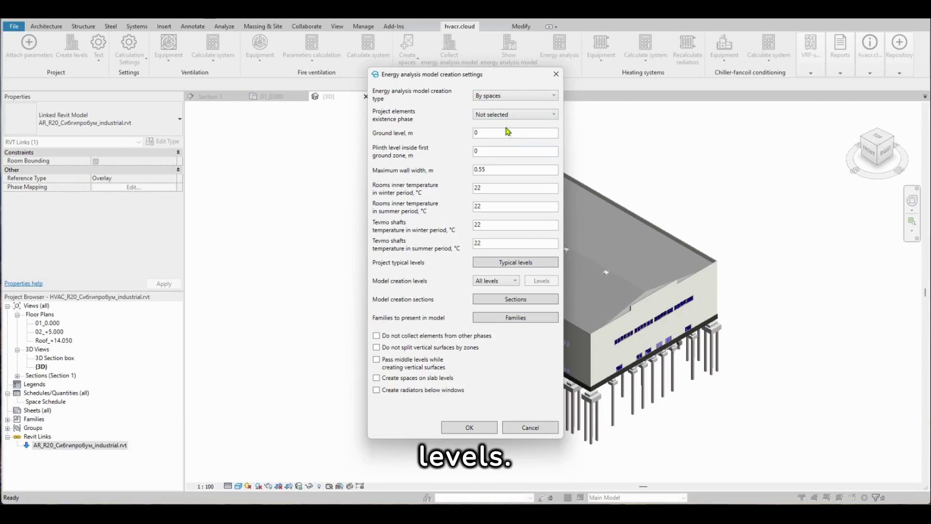
pyautogui.click(507, 281)
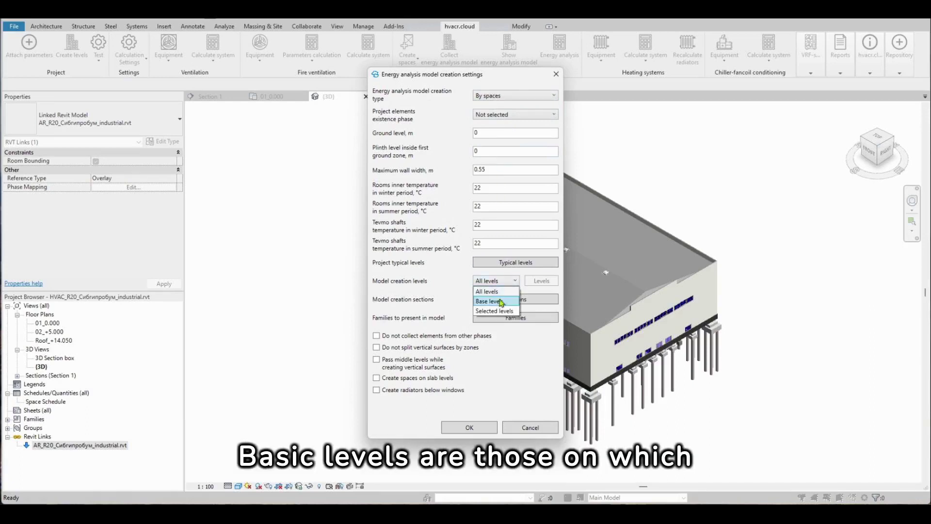
pyautogui.click(500, 302)
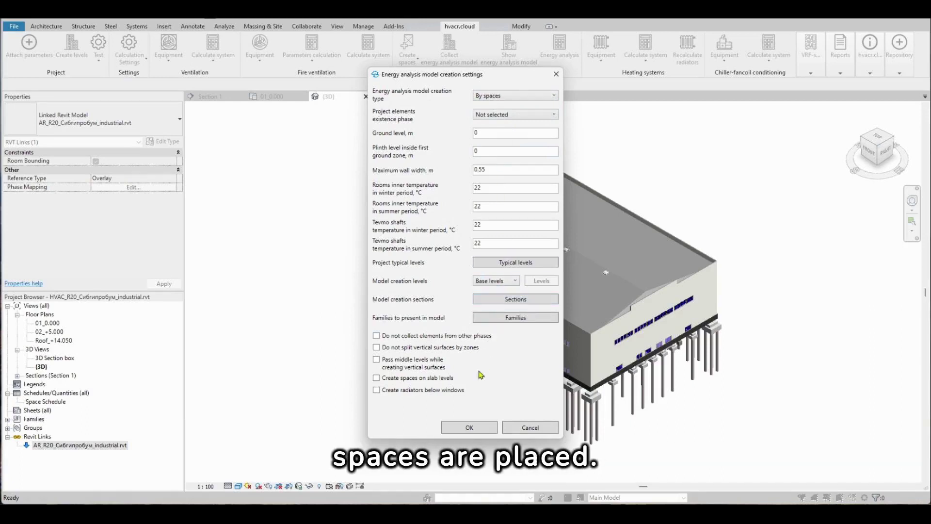
pyautogui.click(469, 428)
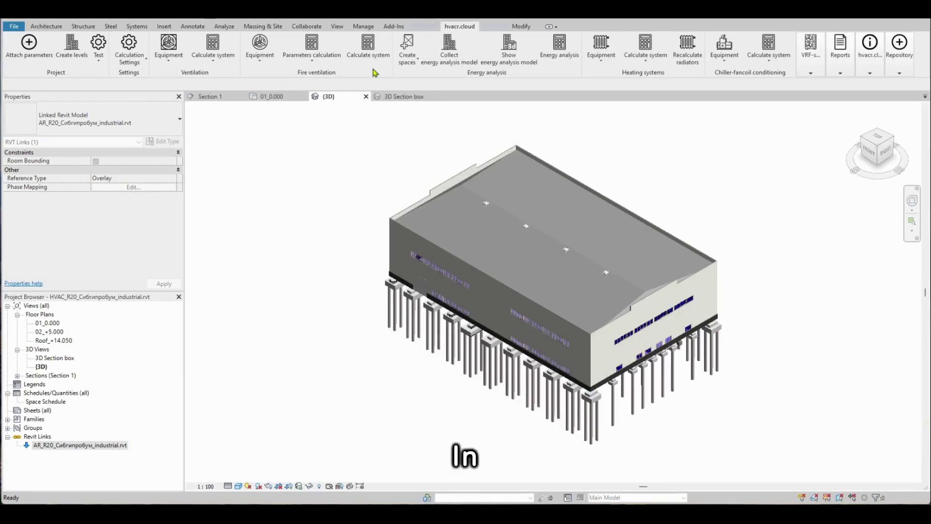
# - From the 3D Section box view, create spaces in all enclosed contours and acknowledge the result
pyautogui.click(397, 97)
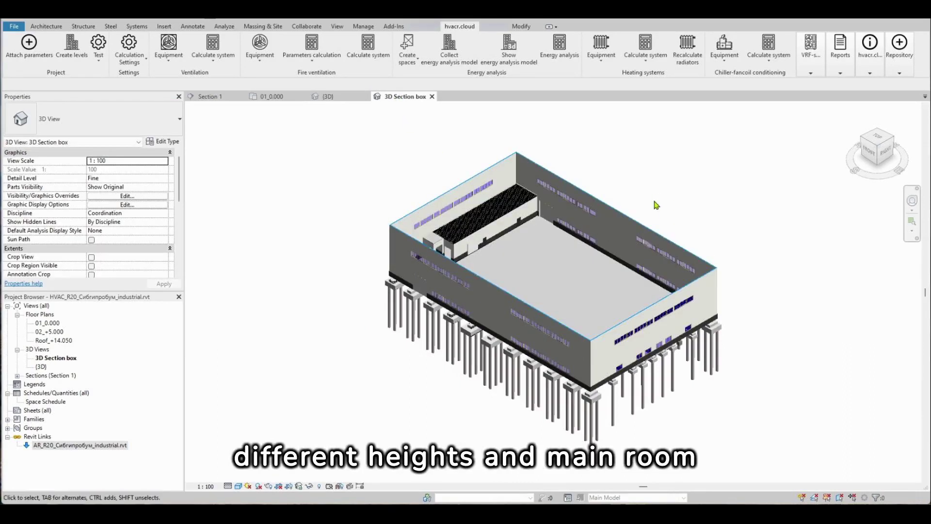
pyautogui.keyDown('shift'); pyautogui.moveTo(655, 205); pyautogui.dragTo(798, 229, button='middle'); pyautogui.keyUp('shift')
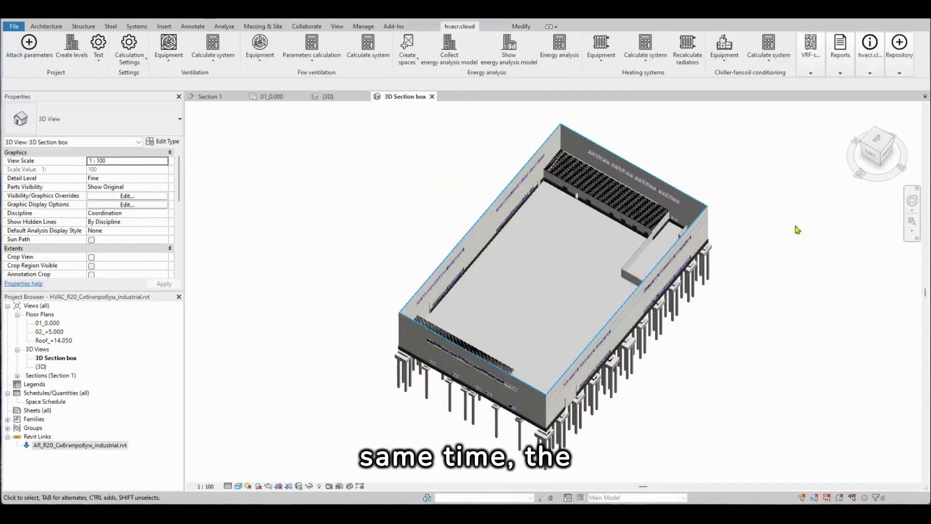
pyautogui.keyDown('shift'); pyautogui.moveTo(578, 163); pyautogui.dragTo(476, 223, button='middle'); pyautogui.keyUp('shift')
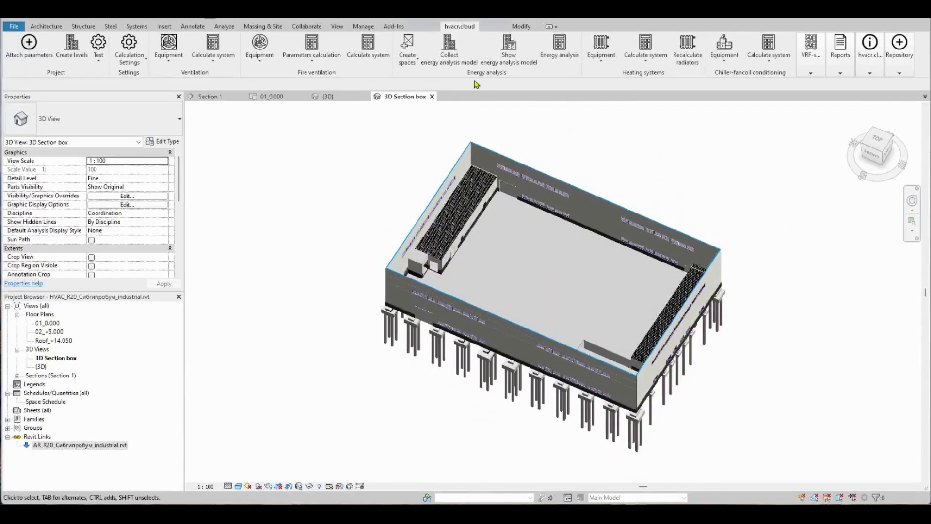
pyautogui.click(414, 63)
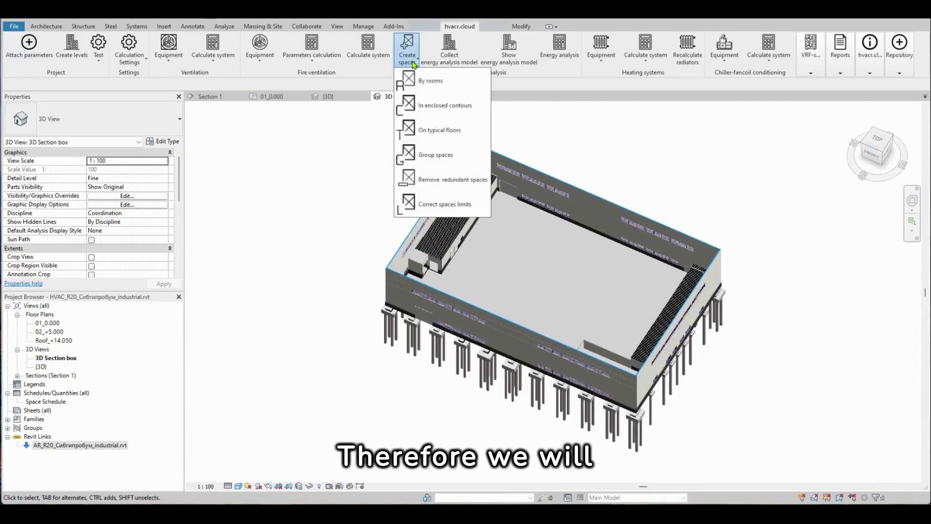
pyautogui.click(428, 106)
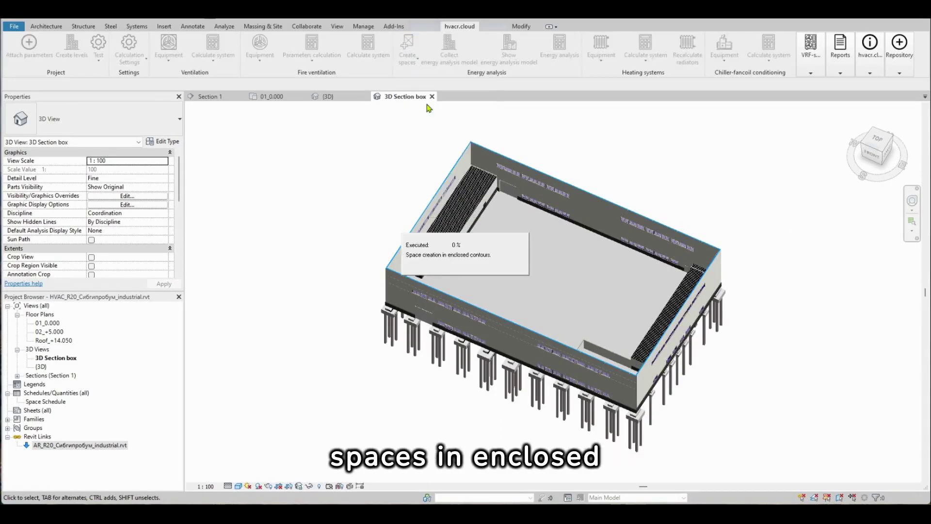
pyautogui.click(520, 260)
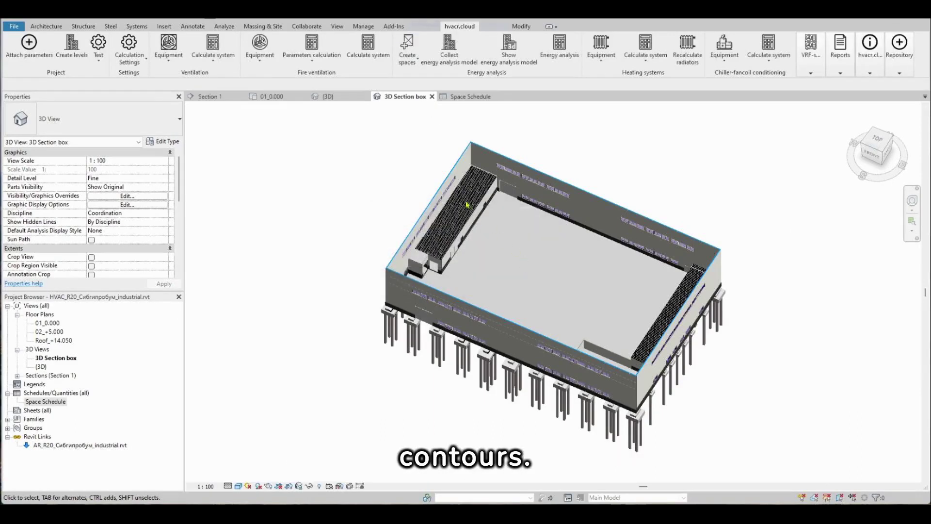
# - Select the central space and then all spaces on the 01_0.000 floor plan to check them
pyautogui.click(281, 99)
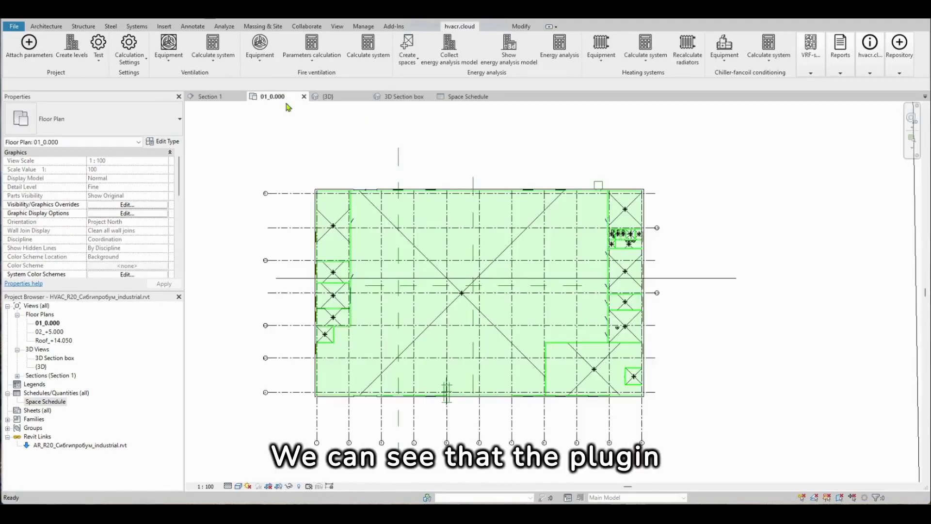
pyautogui.click(377, 206)
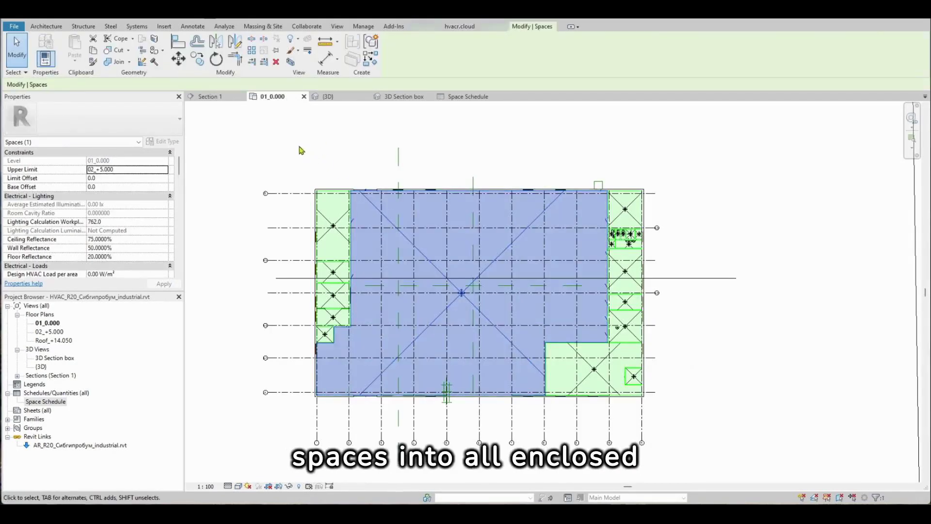
pyautogui.moveTo(298, 147); pyautogui.dragTo(672, 439)
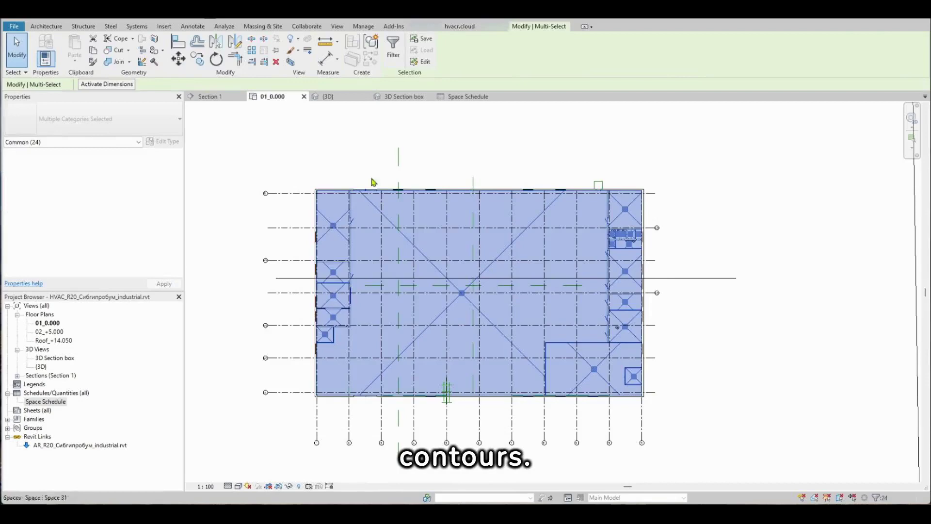
pyautogui.click(293, 112)
# - Inspect the upper space's HCP_ properties in Section 1, then view the Space Schedule
pyautogui.click(210, 96)
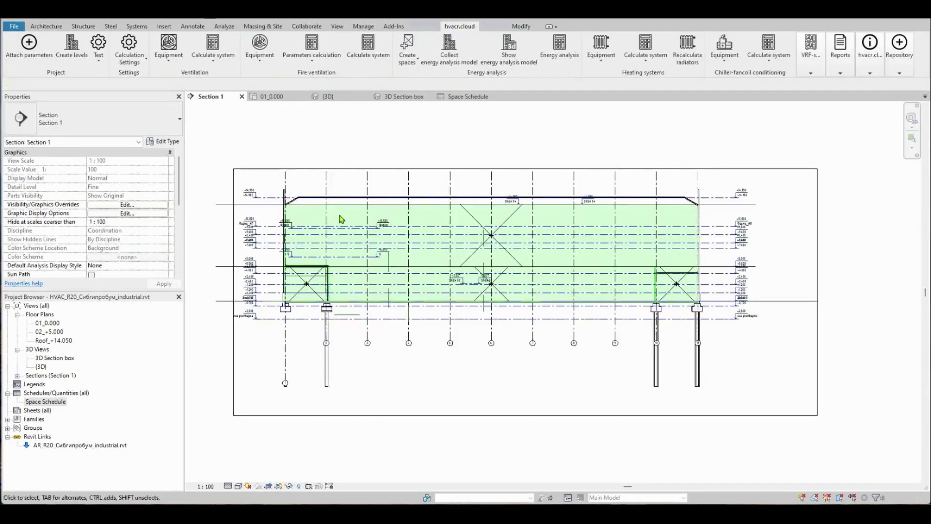
pyautogui.click(513, 223)
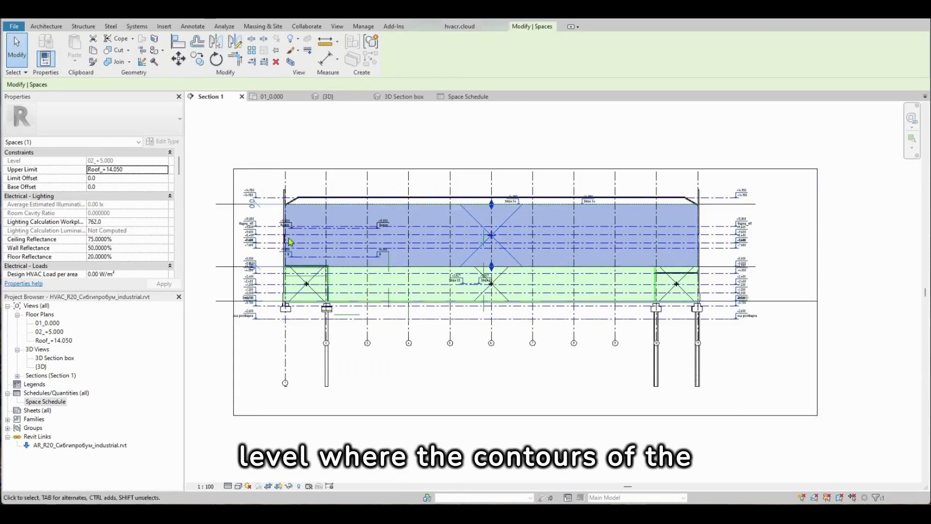
pyautogui.scroll(-1, 124, 198)
pyautogui.scroll(-6, 124, 197)
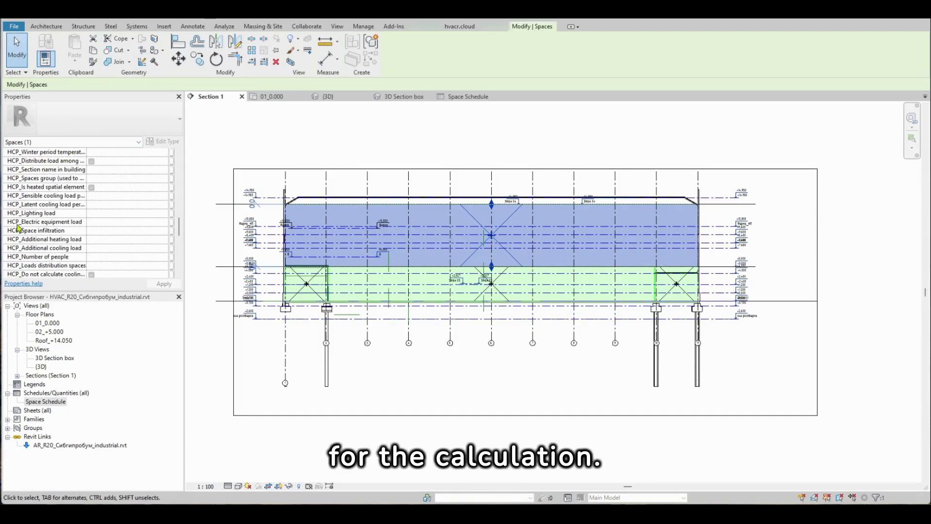
pyautogui.click(468, 97)
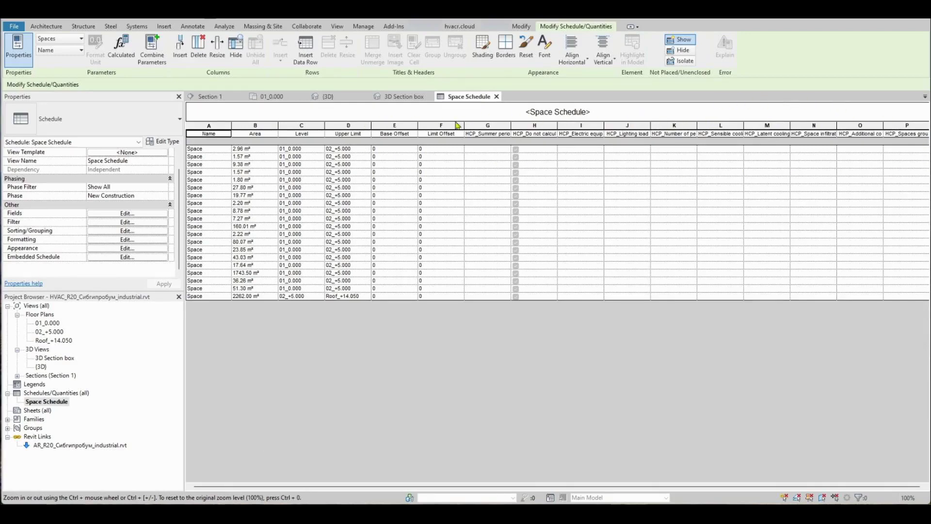
# - From the full 3D view, collect the energy analysis model and display it in the Tevmo viewer
pyautogui.click(334, 97)
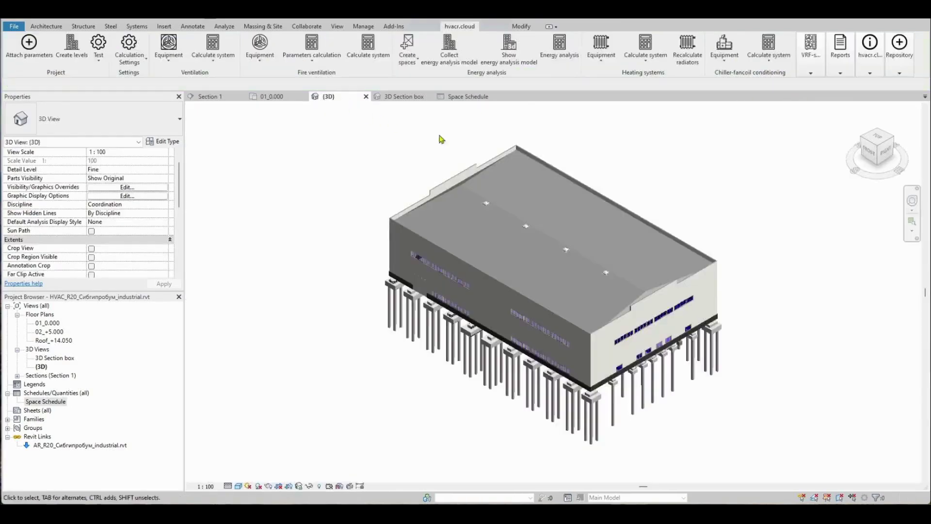
pyautogui.click(446, 50)
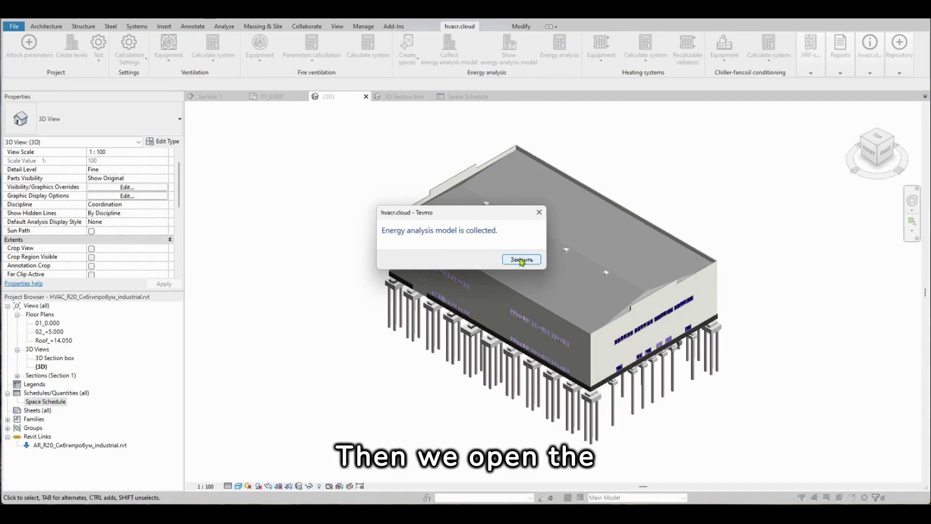
pyautogui.click(520, 259)
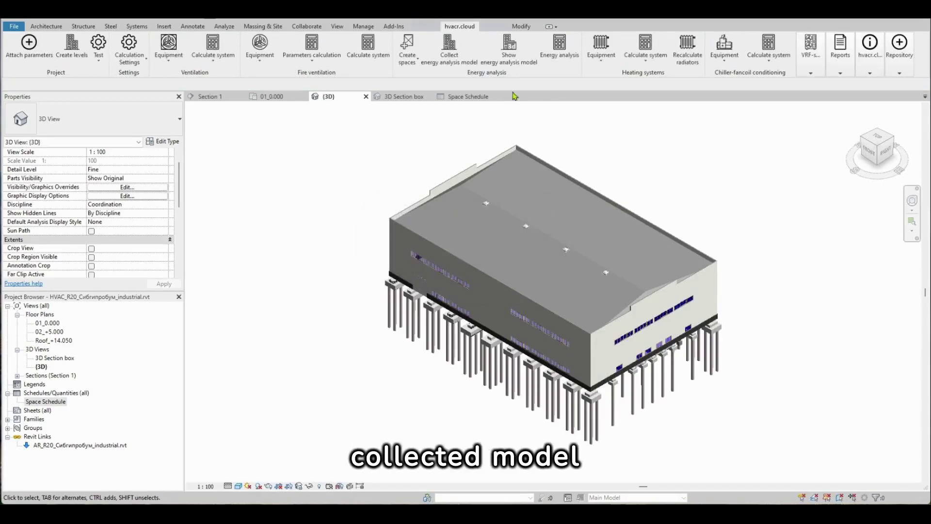
pyautogui.click(509, 46)
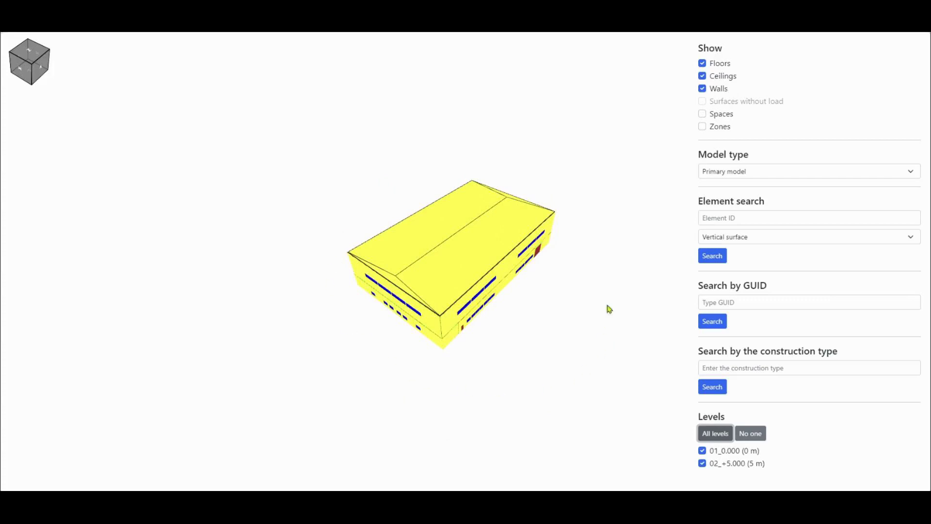
# - Hide ceilings and floors to view the interior, then restore both and select the roof
pyautogui.click(703, 76)
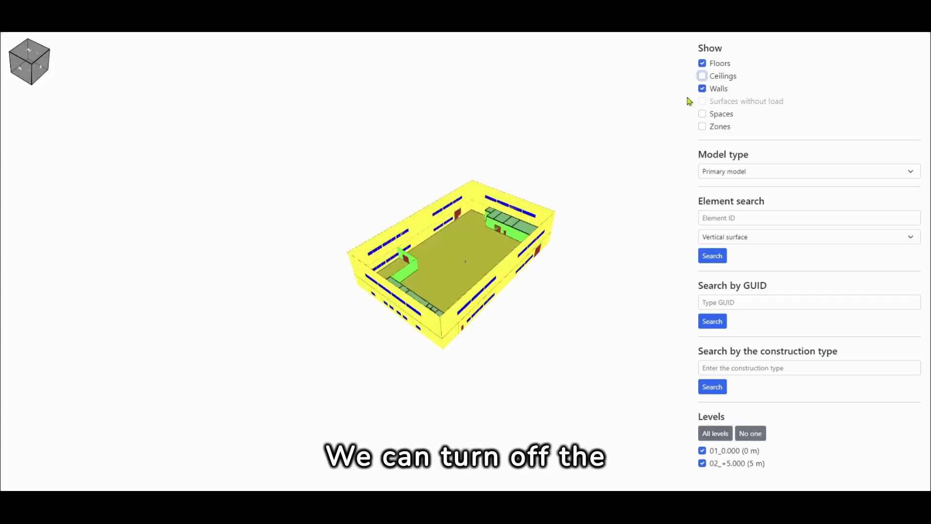
pyautogui.moveTo(439, 239); pyautogui.dragTo(248, 264)
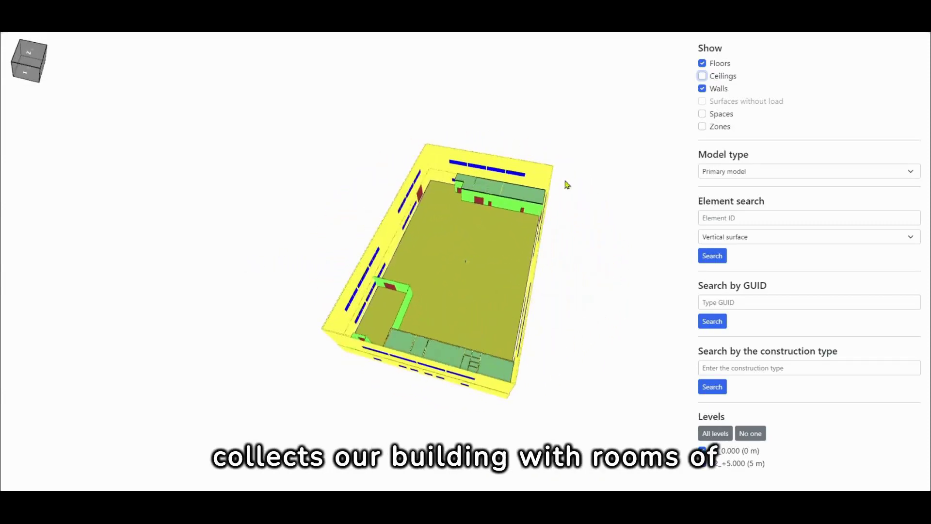
pyautogui.click(702, 64)
pyautogui.moveTo(648, 147); pyautogui.dragTo(573, 358)
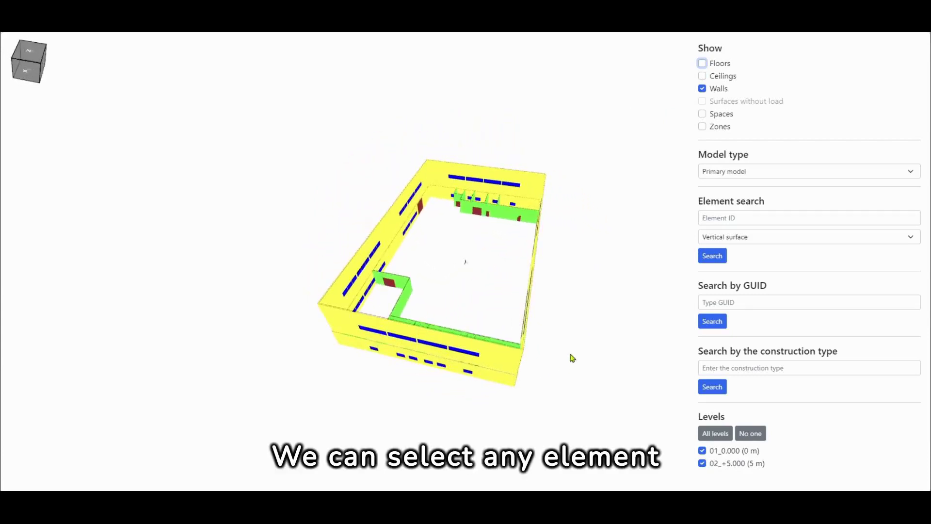
pyautogui.click(703, 76)
pyautogui.click(702, 63)
pyautogui.click(468, 299)
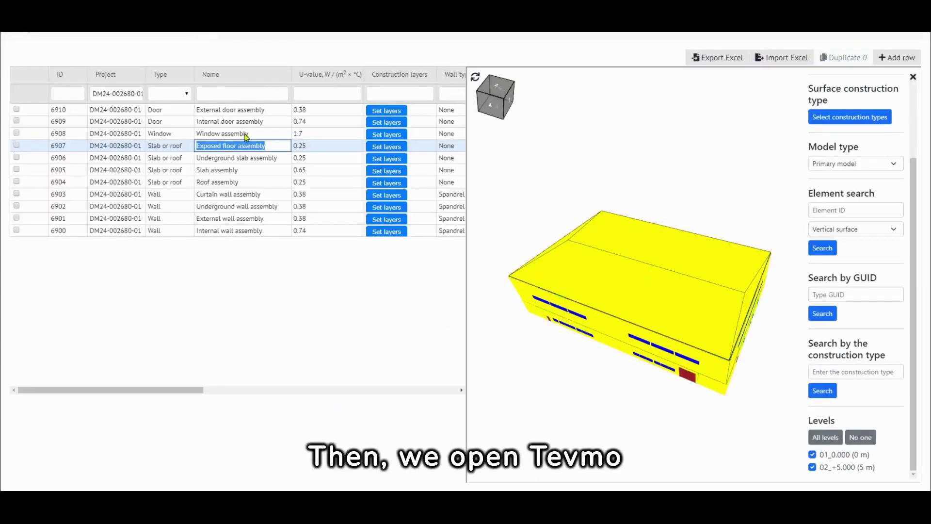
pyautogui.click(246, 137)
pyautogui.moveTo(724, 306); pyautogui.dragTo(570, 266)
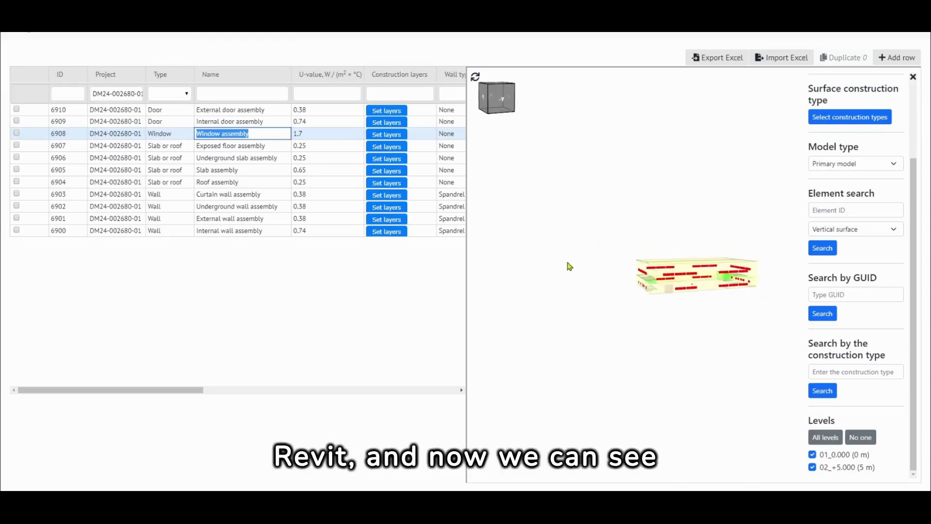
pyautogui.click(233, 156)
pyautogui.moveTo(675, 239); pyautogui.dragTo(723, 309)
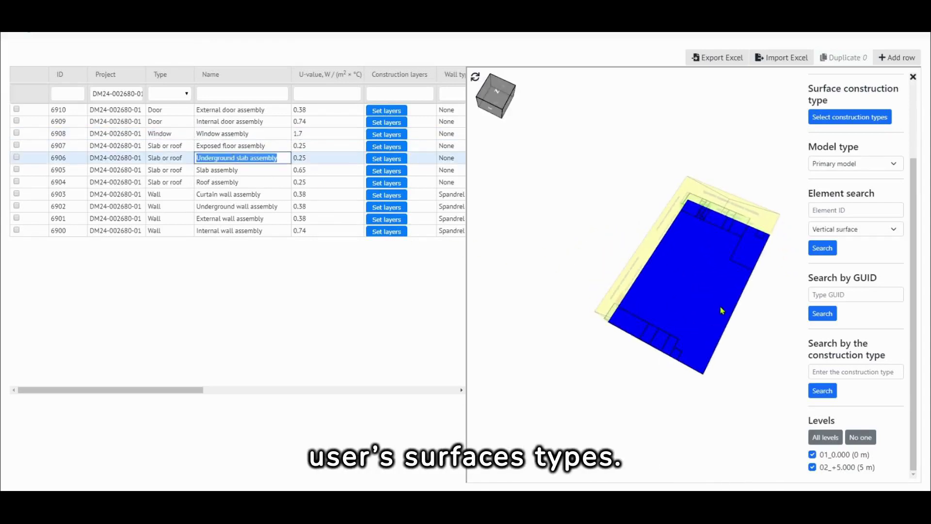
pyautogui.click(263, 175)
pyautogui.moveTo(645, 256); pyautogui.dragTo(688, 195)
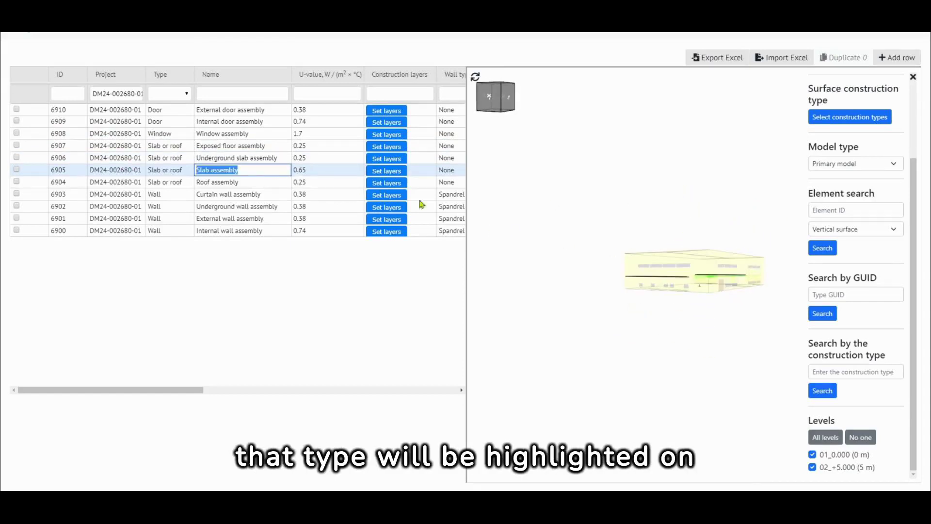
pyautogui.click(255, 185)
pyautogui.moveTo(645, 262); pyautogui.dragTo(646, 357)
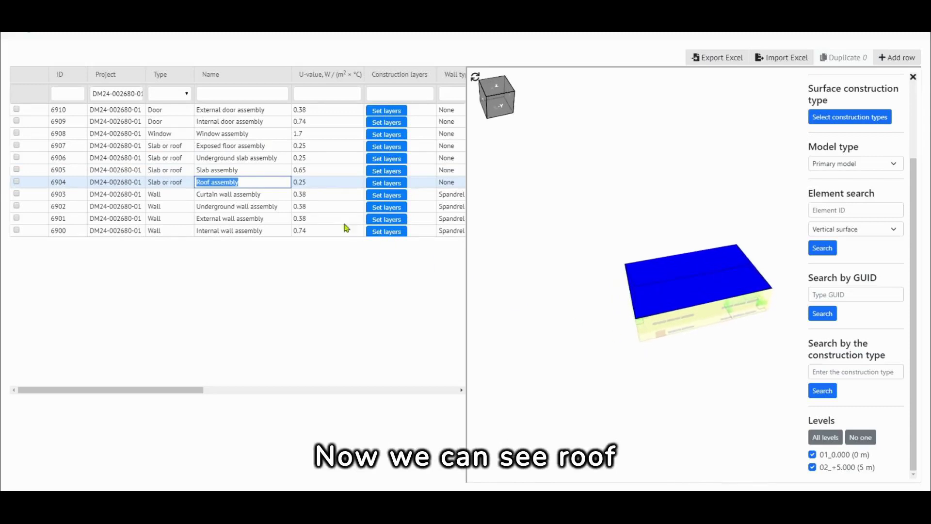
pyautogui.click(262, 219)
pyautogui.hotkey('ctrl', 'c')
pyautogui.moveTo(685, 272); pyautogui.dragTo(679, 293)
pyautogui.click(284, 232)
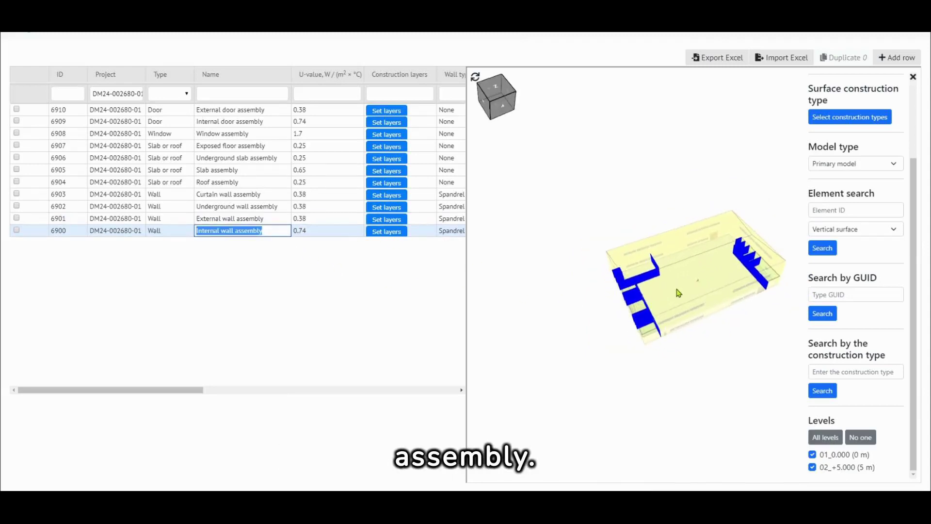
pyautogui.click(626, 171)
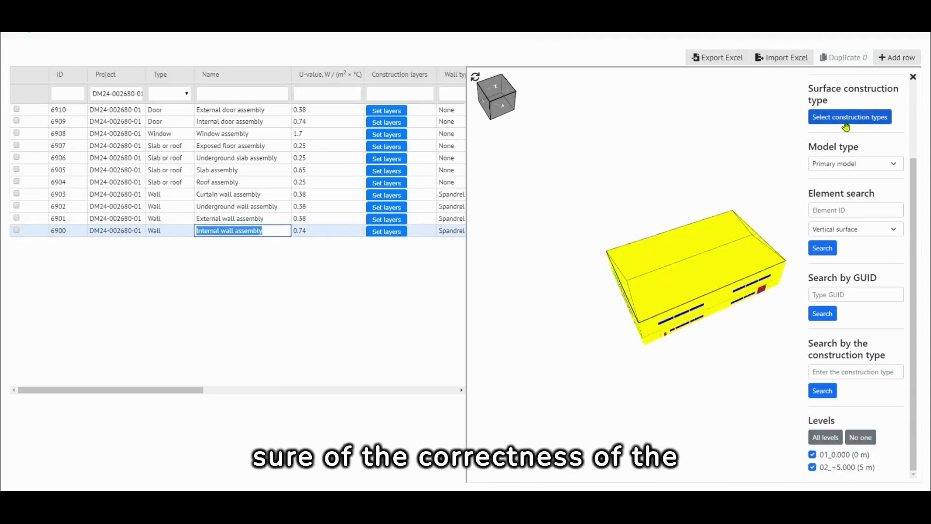
# - Add a construction type row named 'External wall assembly 2' with U-value 1.5
pyautogui.click(913, 77)
pyautogui.click(897, 58)
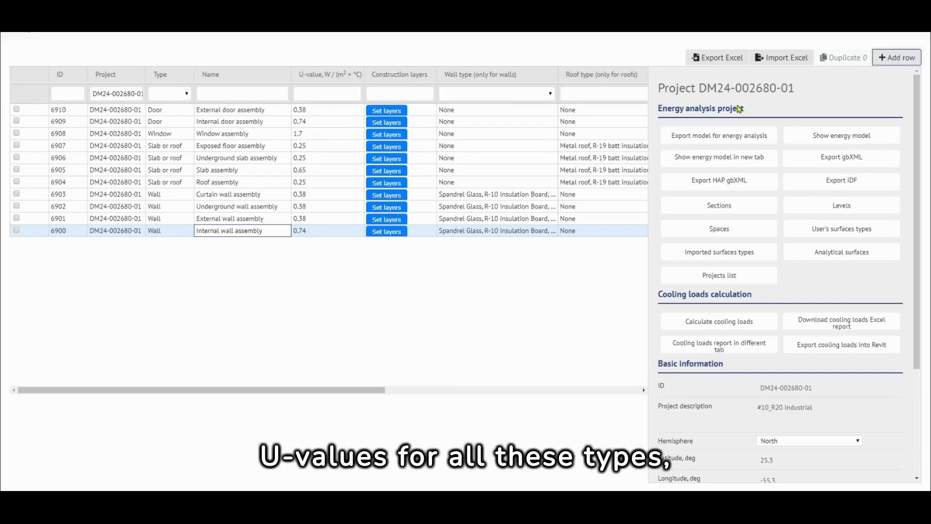
pyautogui.click(246, 115)
pyautogui.hotkey('ctrl', 'v')
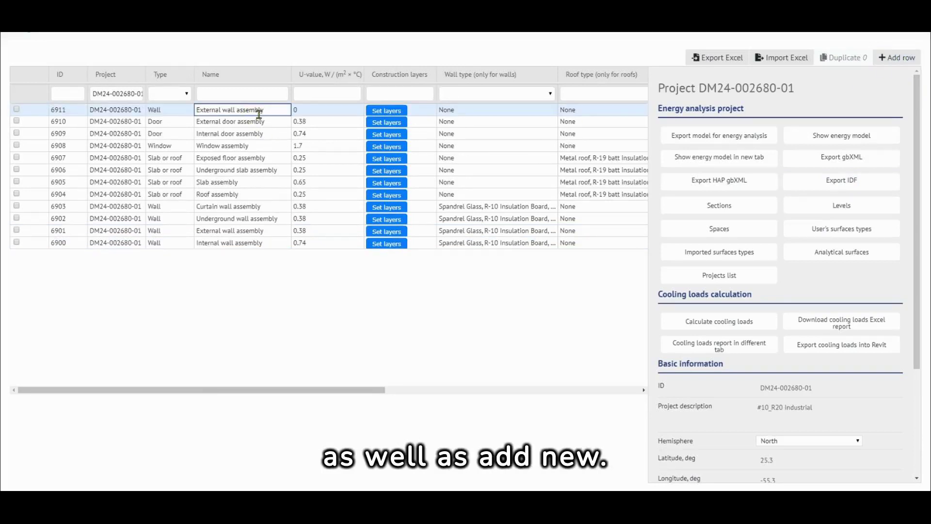
pyautogui.write('2')
pyautogui.click(306, 112)
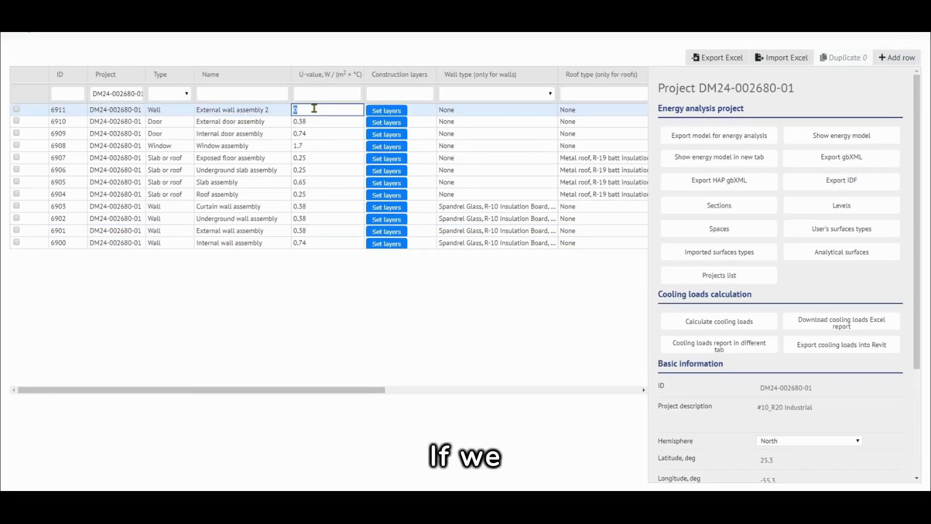
pyautogui.write('1.5')
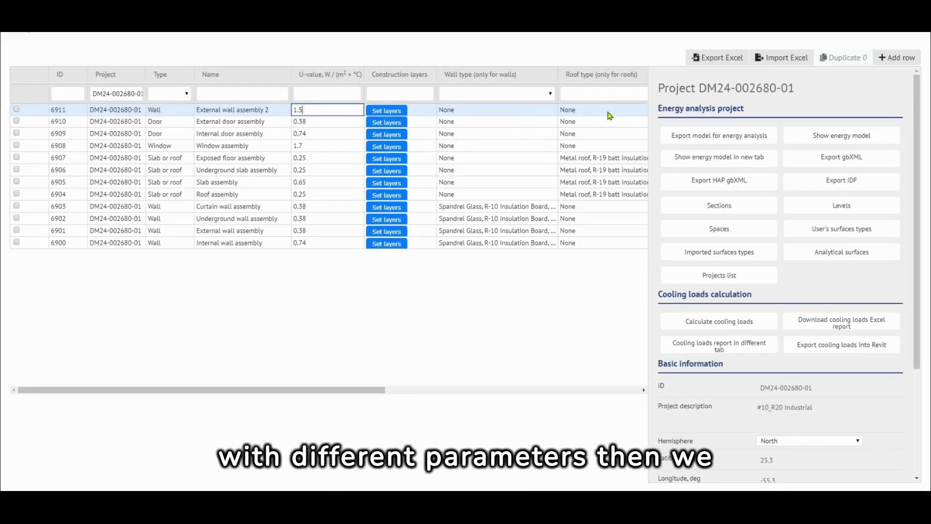
pyautogui.click(541, 115)
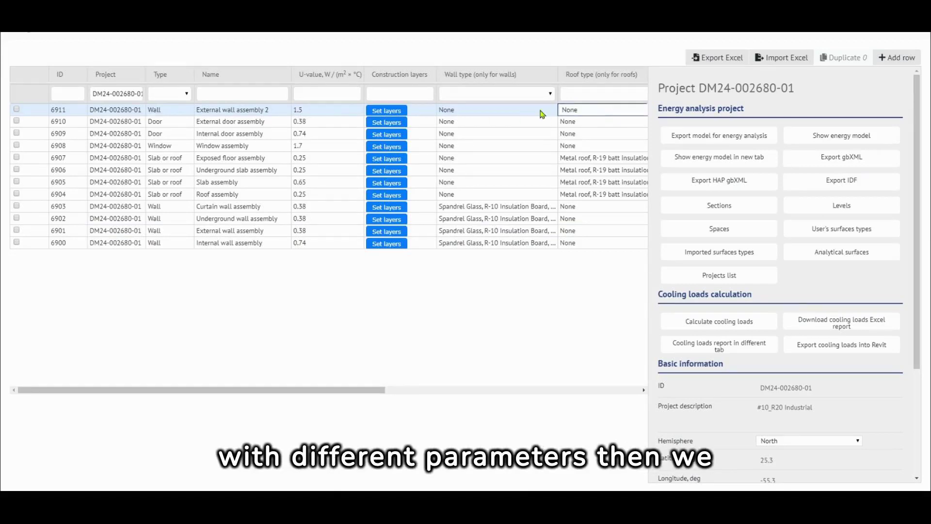
# - Give it the EIFS Finish, R-5 Insulation Board, Sheathing, Gyp Board wall type and show the model
pyautogui.click(554, 113)
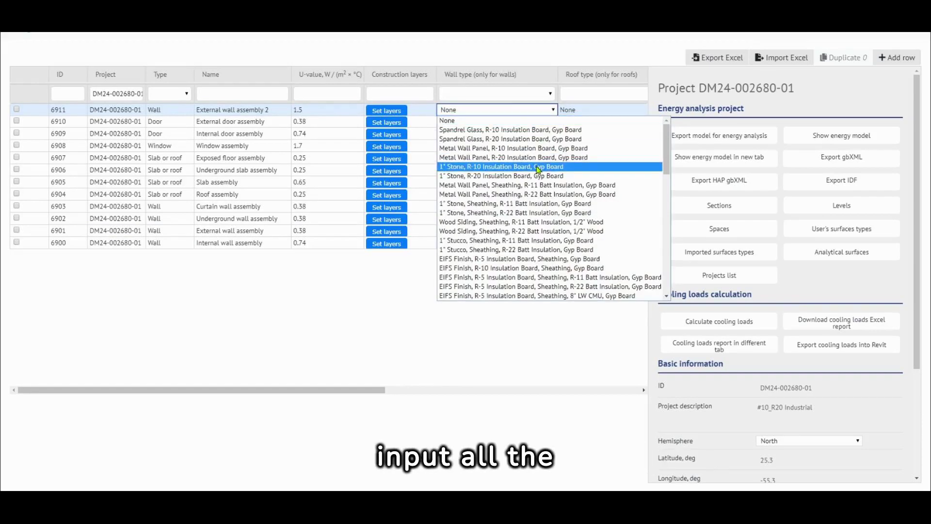
pyautogui.click(531, 260)
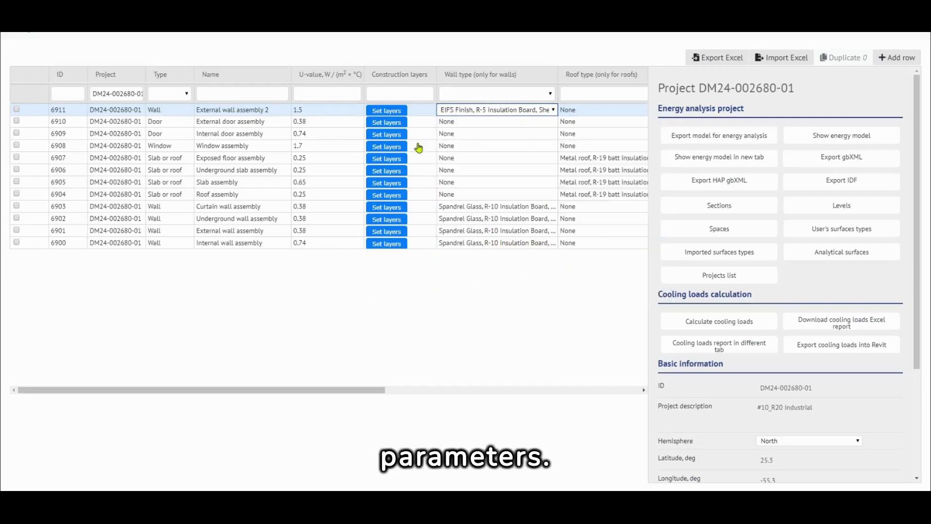
pyautogui.click(844, 129)
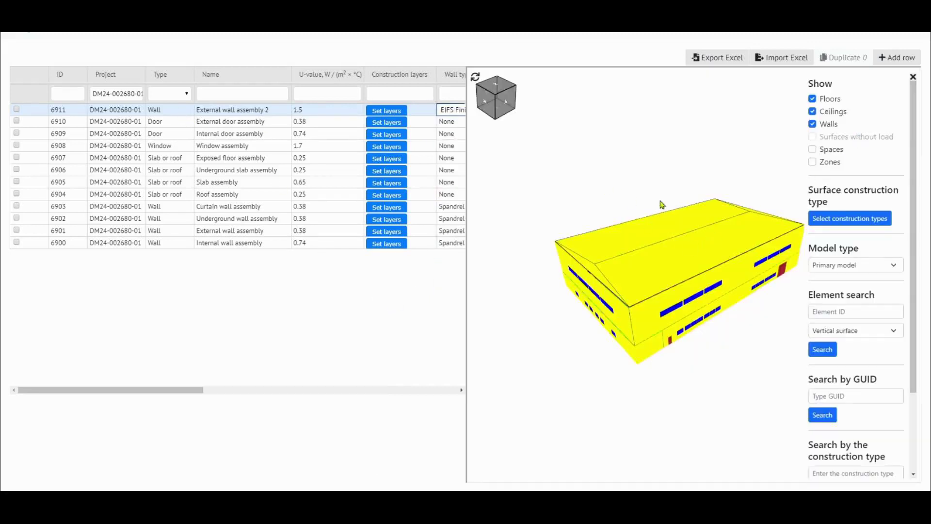
# - Assign External wall assembly 2 to the selected front walls and save
pyautogui.click(864, 217)
pyautogui.click(532, 264)
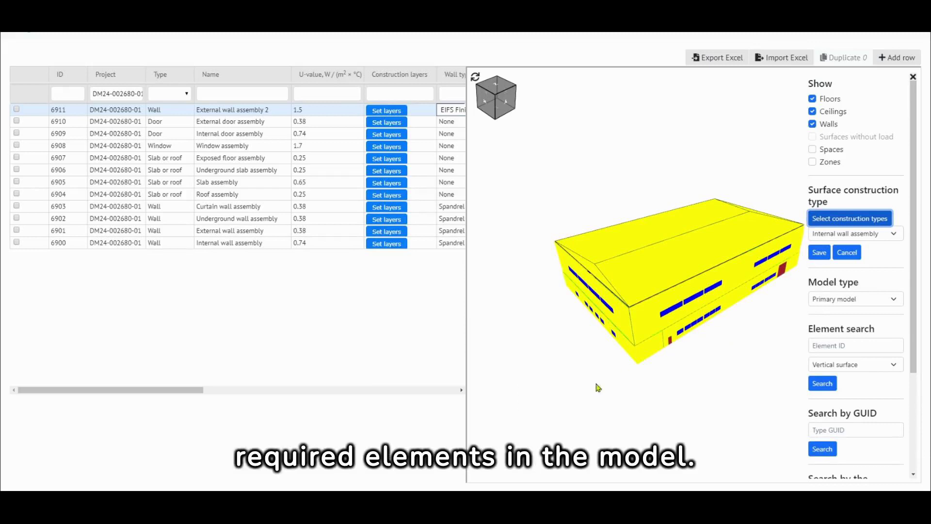
pyautogui.moveTo(598, 387); pyautogui.dragTo(618, 271)
pyautogui.moveTo(619, 312); pyautogui.dragTo(652, 307)
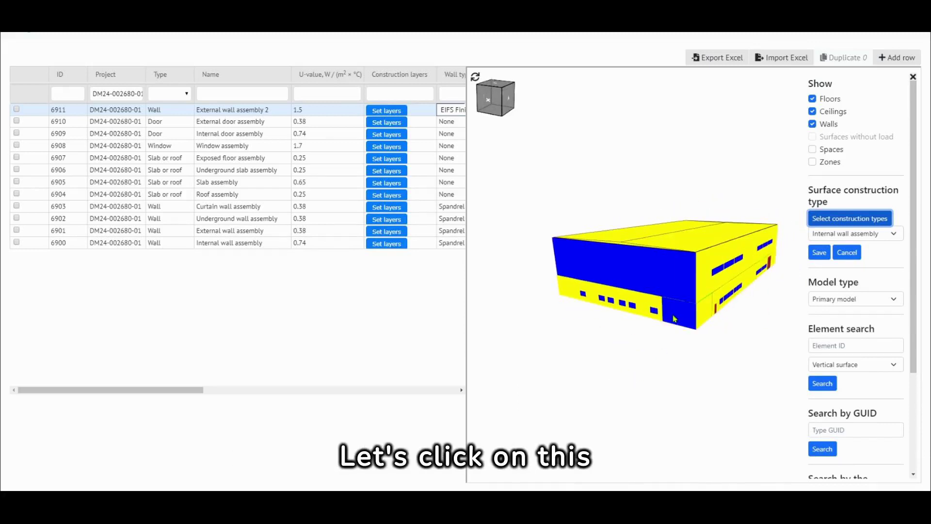
pyautogui.click(640, 303)
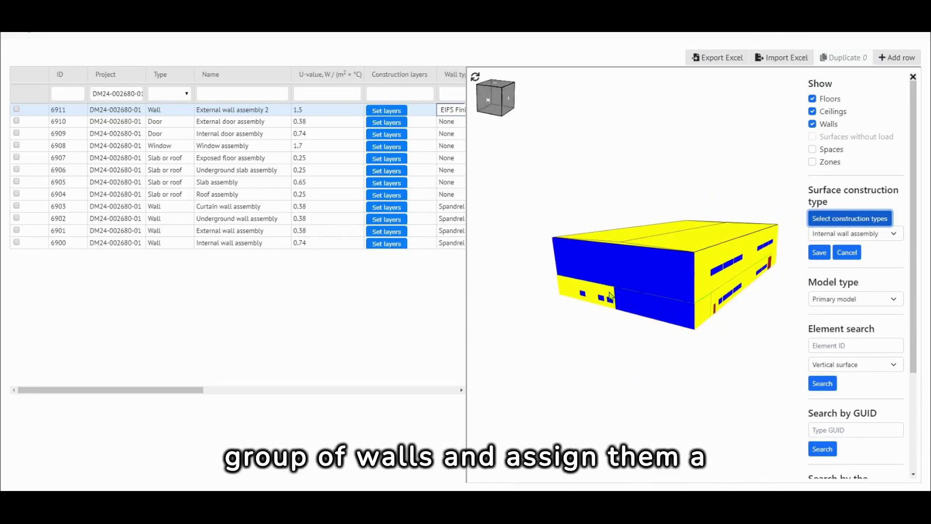
pyautogui.click(610, 296)
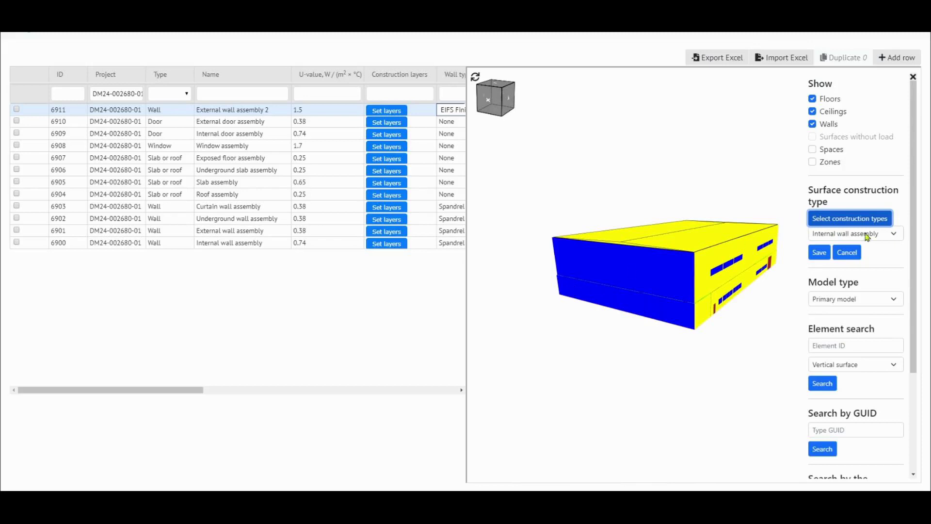
pyautogui.click(894, 236)
pyautogui.click(880, 351)
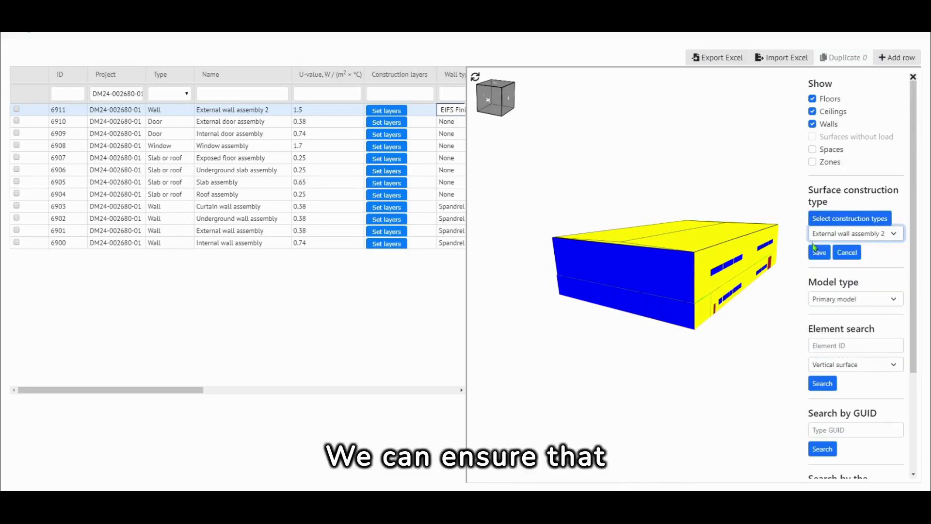
pyautogui.click(820, 254)
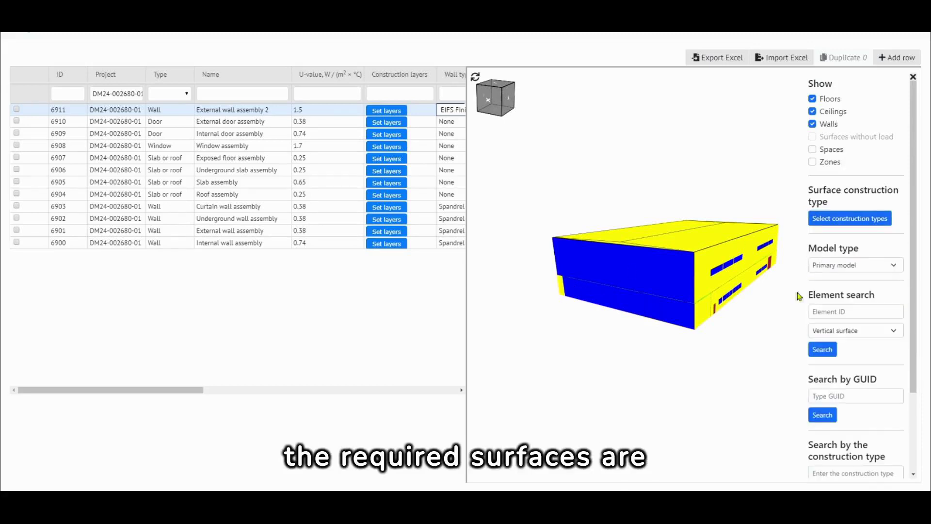
# - Compare which walls use External wall assembly versus External wall assembly 2
pyautogui.click(476, 78)
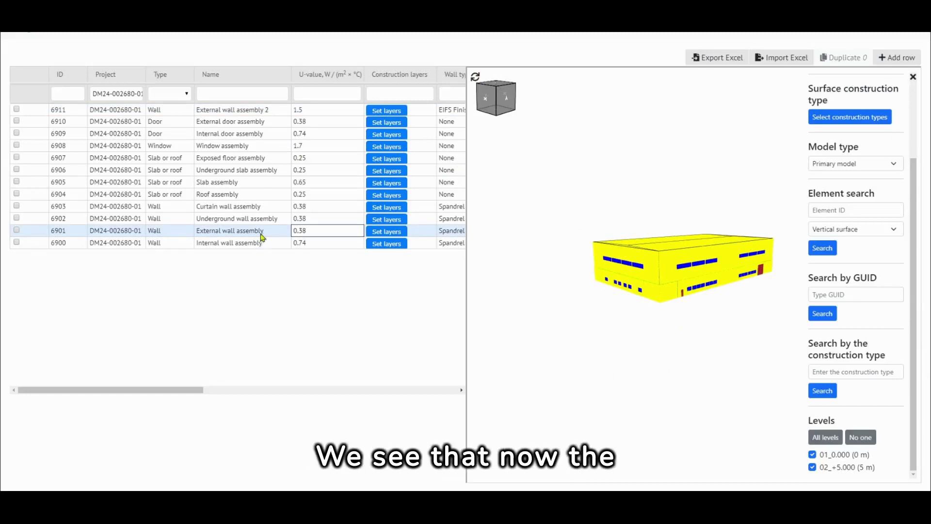
pyautogui.click(312, 230)
pyautogui.click(270, 230)
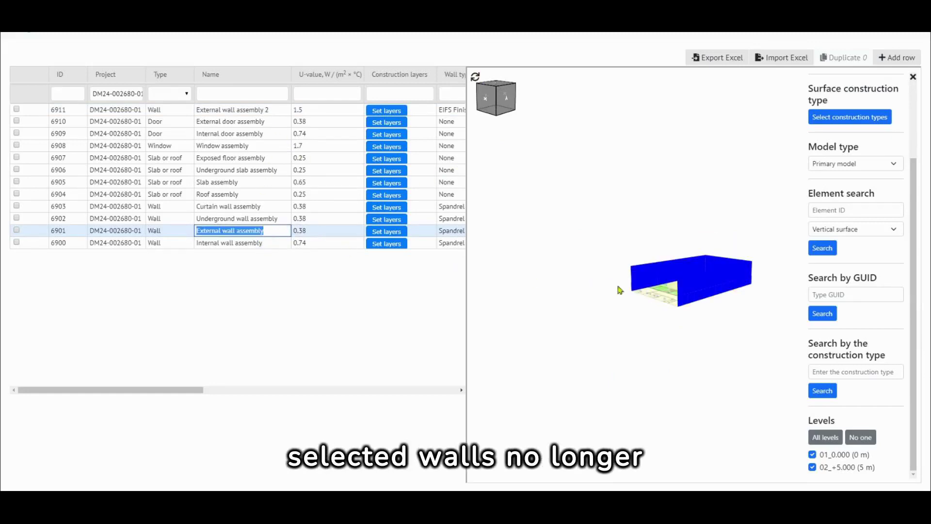
pyautogui.moveTo(618, 290); pyautogui.dragTo(691, 322)
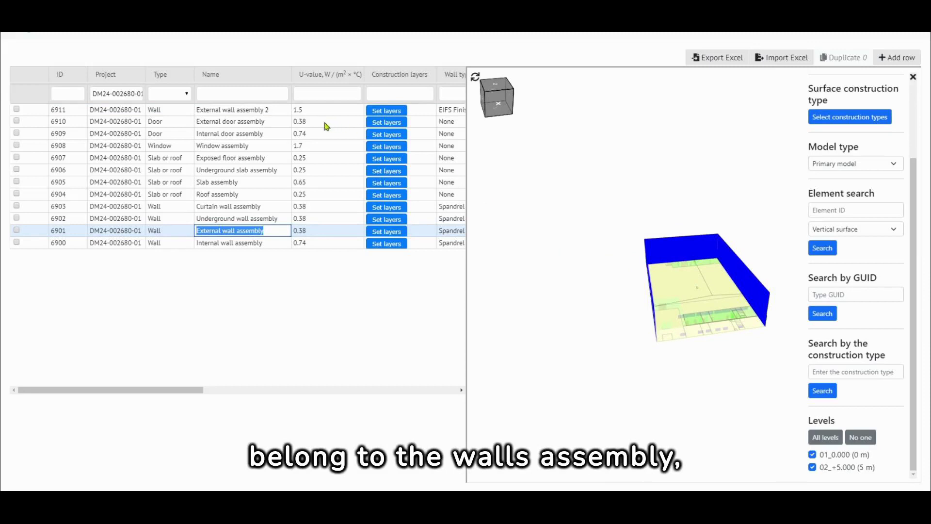
pyautogui.click(274, 111)
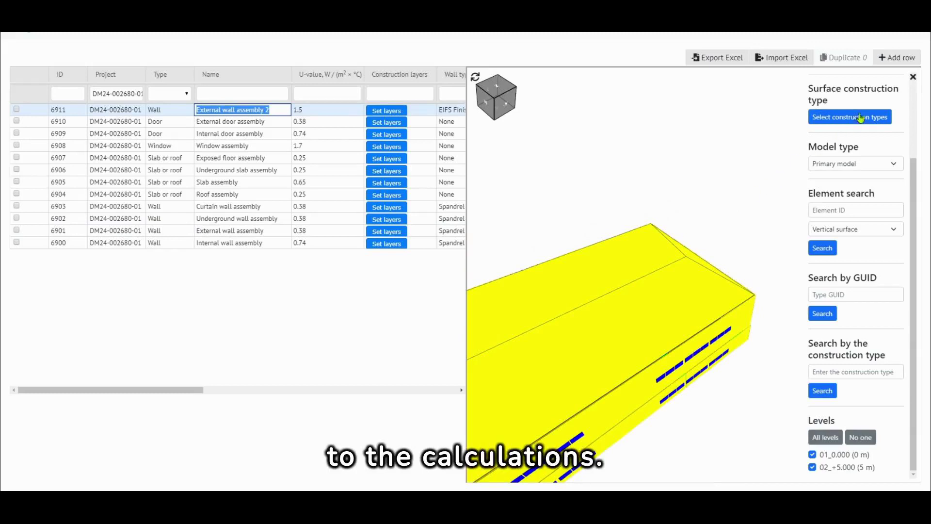
# - Run the cooling load calculation and acknowledge its completion
pyautogui.click(913, 77)
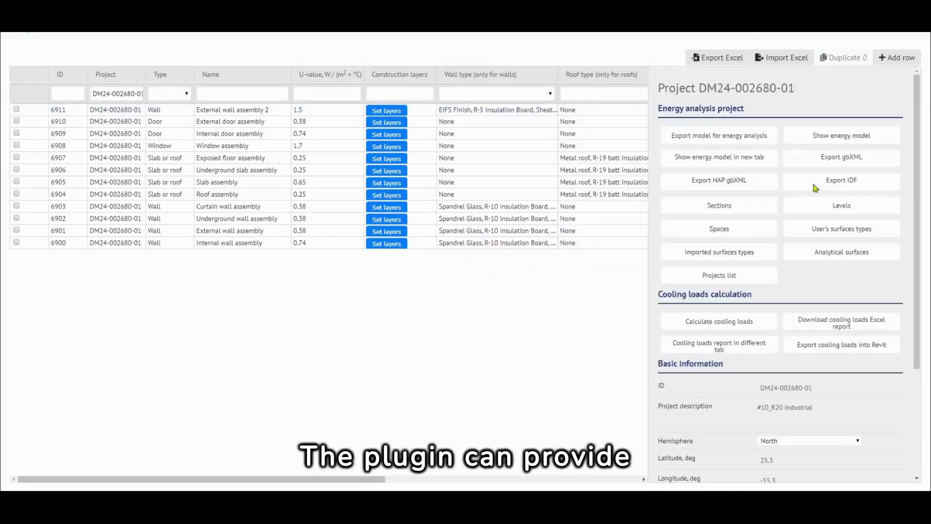
pyautogui.click(724, 324)
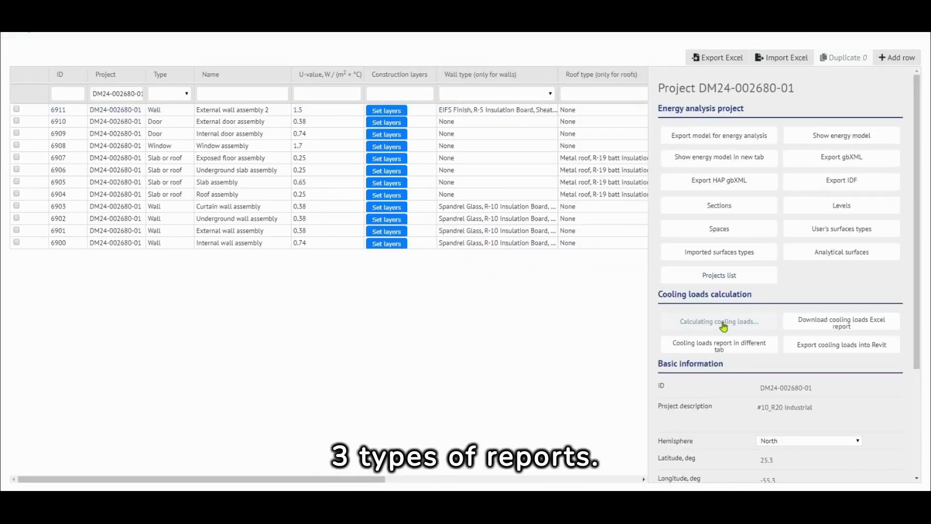
pyautogui.click(529, 266)
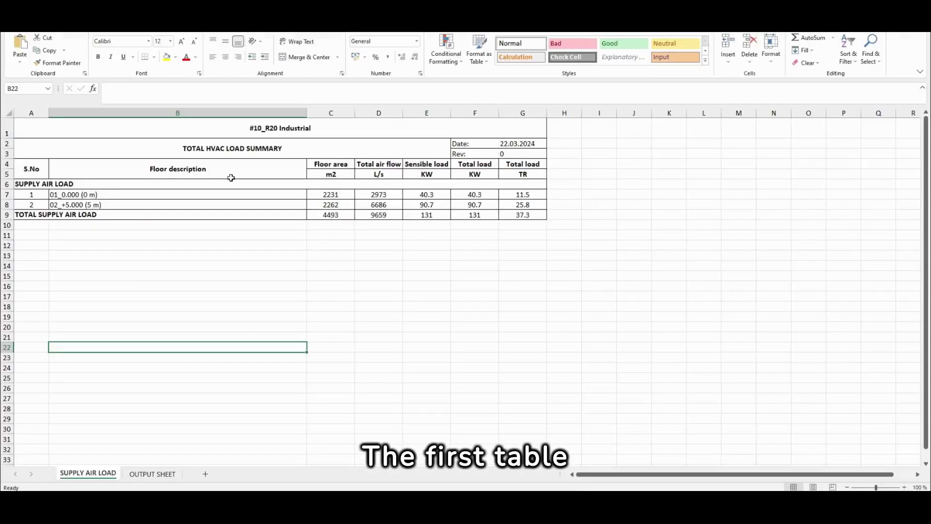
# - Review the SUPPLY AIR LOAD summary and the per-zone Sensible loads on the OUTPUT SHEET in Excel
pyautogui.moveTo(63, 131); pyautogui.dragTo(302, 221)
pyautogui.click(299, 249)
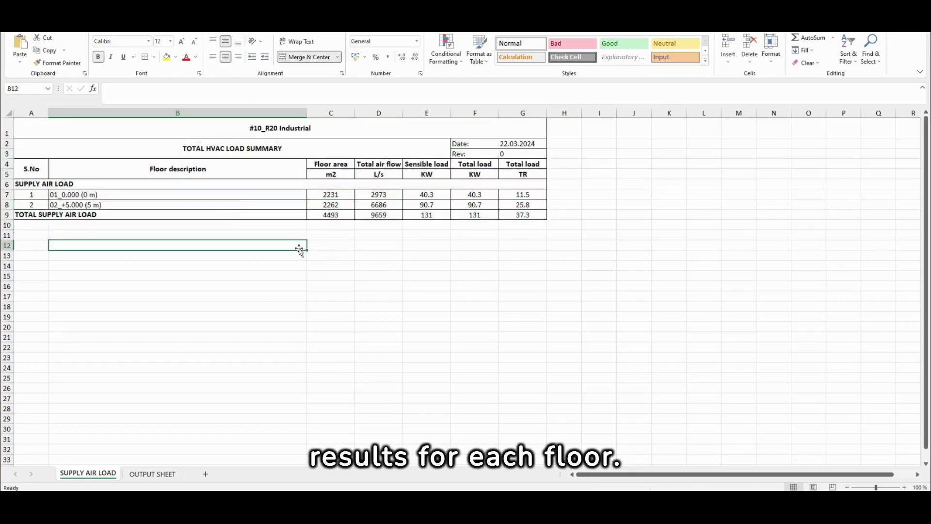
pyautogui.click(150, 474)
pyautogui.moveTo(51, 145); pyautogui.dragTo(614, 419)
pyautogui.click(328, 163)
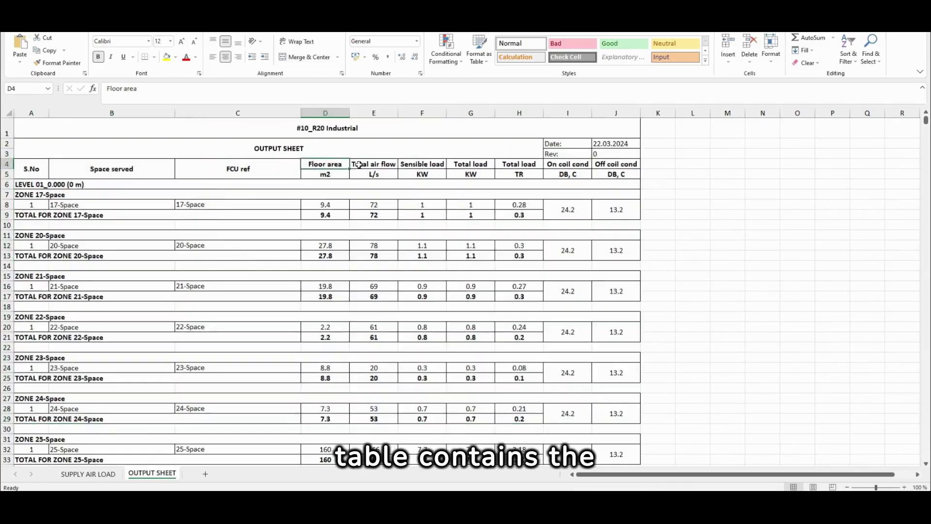
pyautogui.click(412, 165)
pyautogui.scroll(-14, 420, 288)
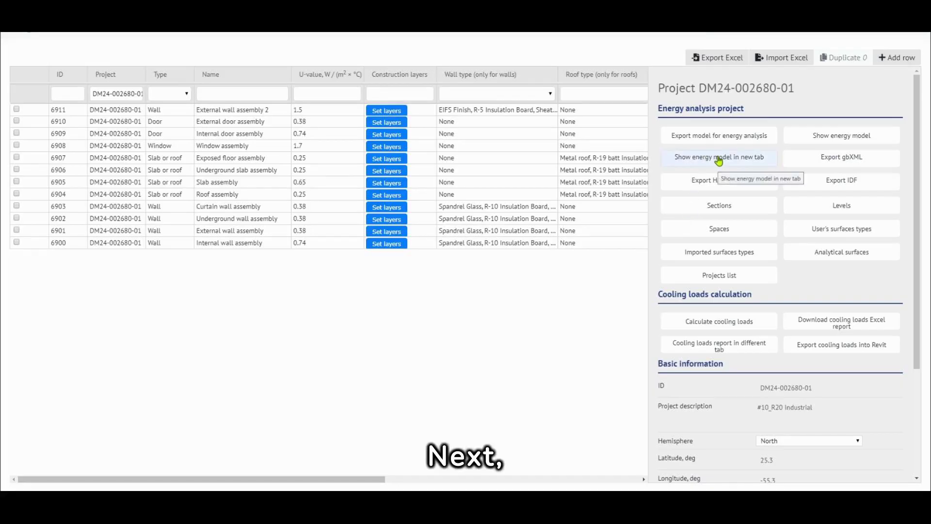
# - Display the Cooling loads through surfaces report model in a new tab and view it from several angles
pyautogui.click(719, 160)
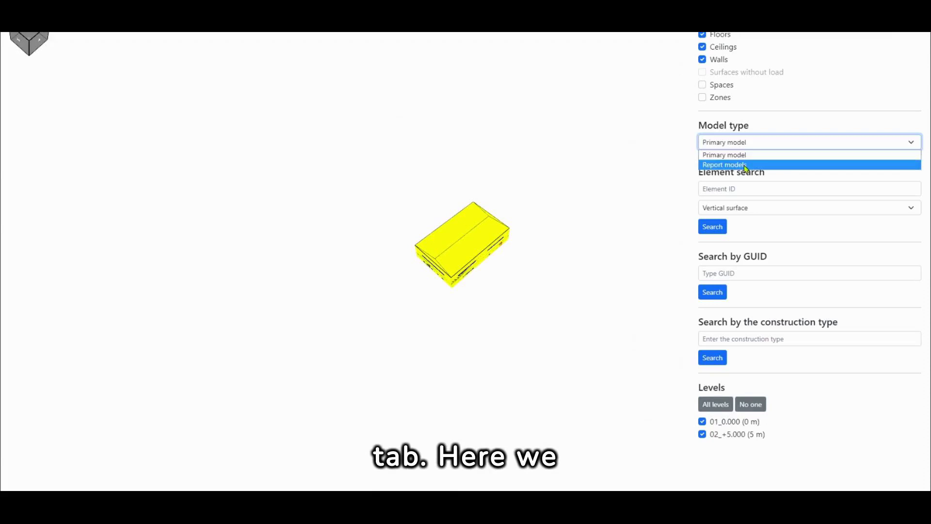
pyautogui.click(735, 164)
pyautogui.click(723, 197)
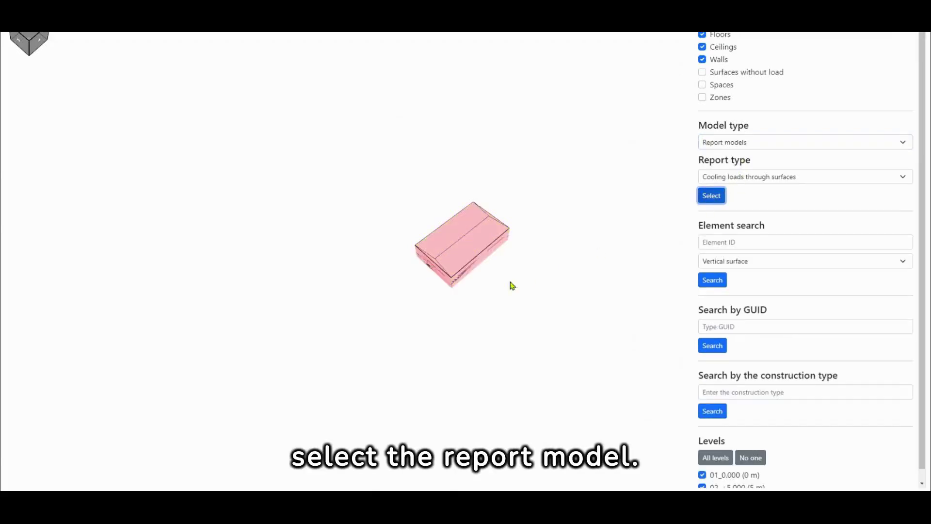
pyautogui.moveTo(489, 283); pyautogui.dragTo(630, 256)
pyautogui.moveTo(441, 272); pyautogui.dragTo(653, 274)
pyautogui.moveTo(382, 252); pyautogui.dragTo(472, 270)
# - Select a long exterior wall and review its 507.74 m2 area, windows and 5531 W cooling load at 10 W/m2
pyautogui.click(467, 250)
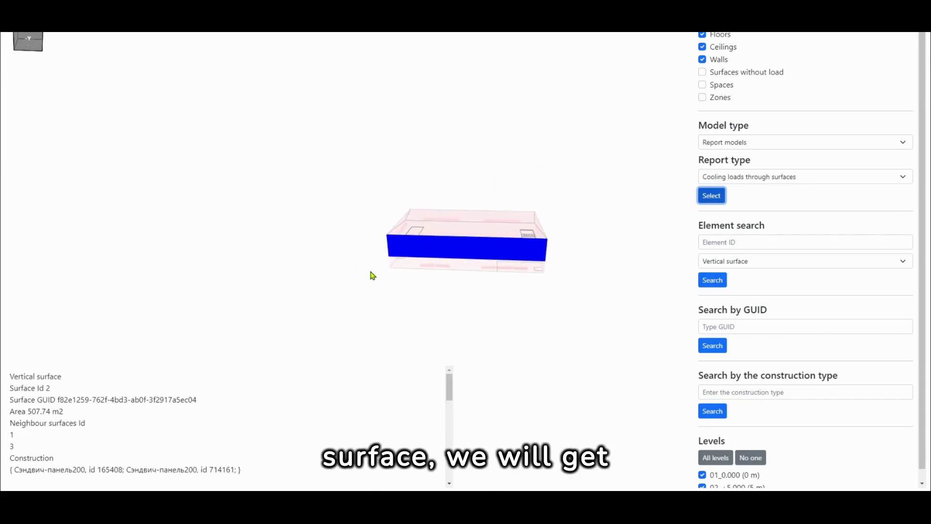
pyautogui.moveTo(294, 248); pyautogui.dragTo(518, 236)
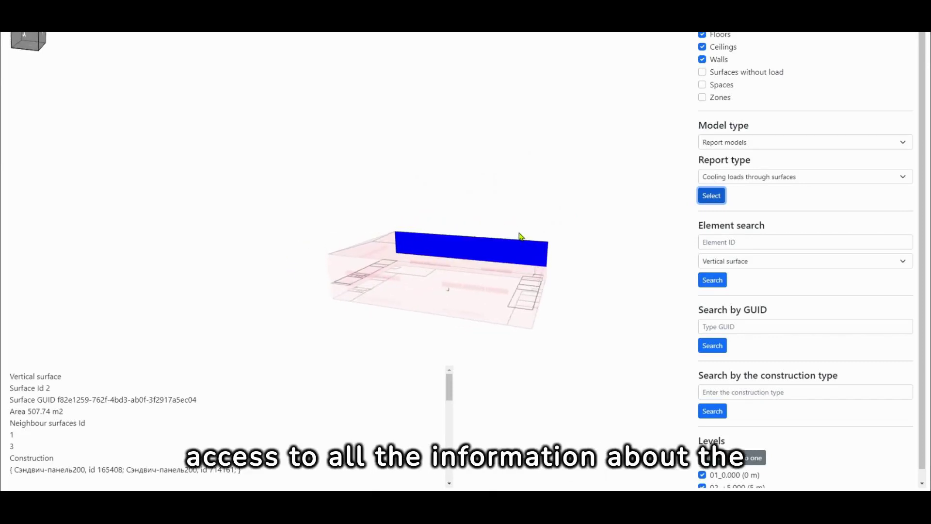
pyautogui.scroll(-5, 175, 427)
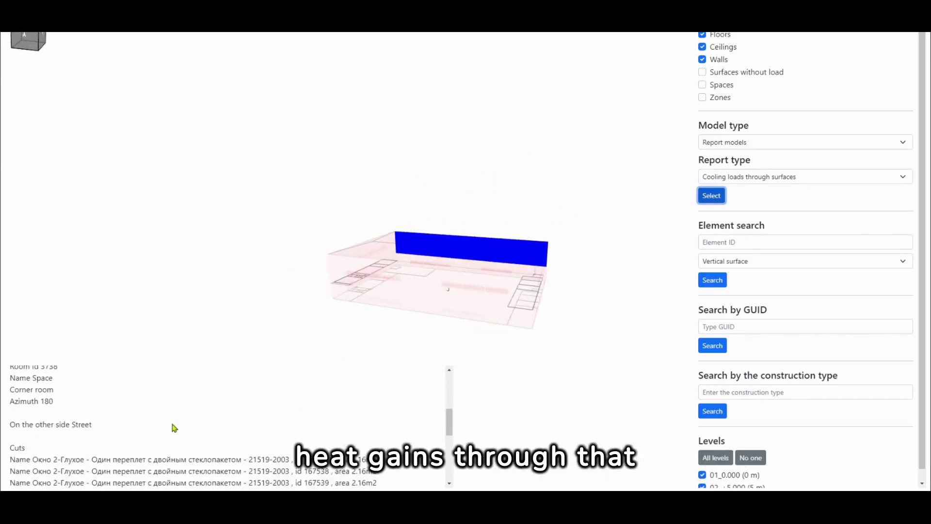
pyautogui.scroll(-3, 174, 428)
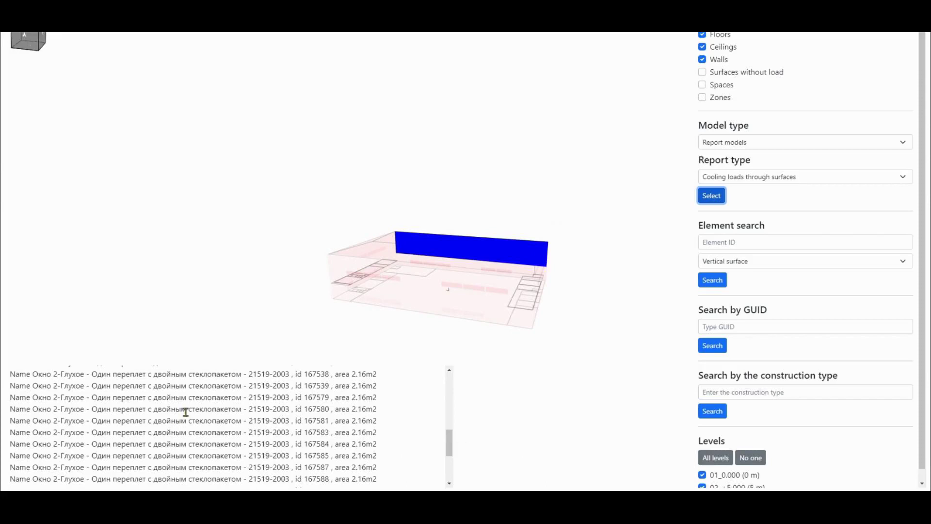
pyautogui.scroll(-5, 185, 412)
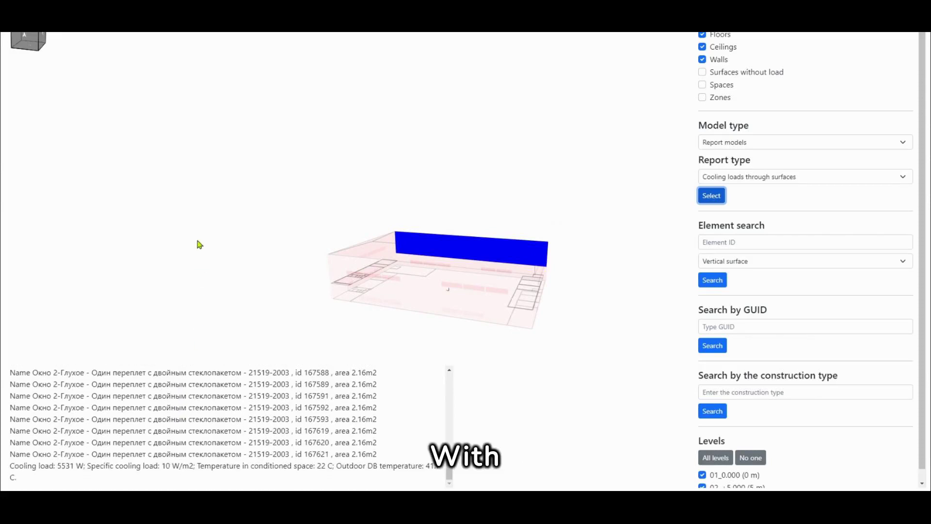
pyautogui.scroll(10, 170, 420)
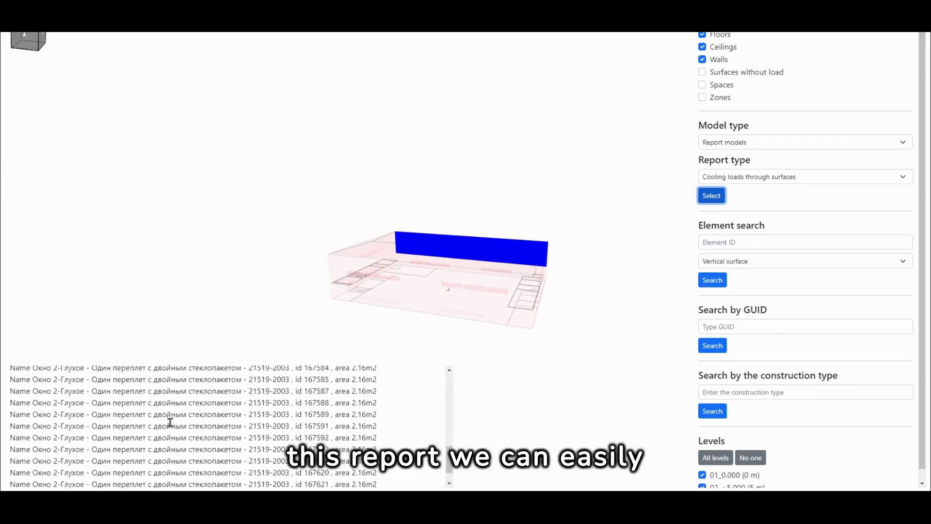
# - Clear the selected wall and open the exported gbXML model in Spider gbXML Viewer
pyautogui.click(242, 263)
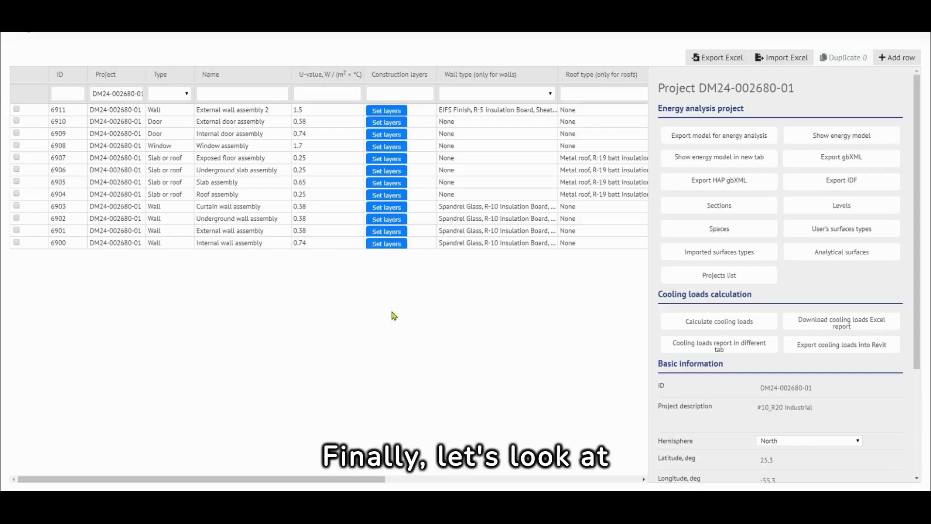
pyautogui.click(825, 160)
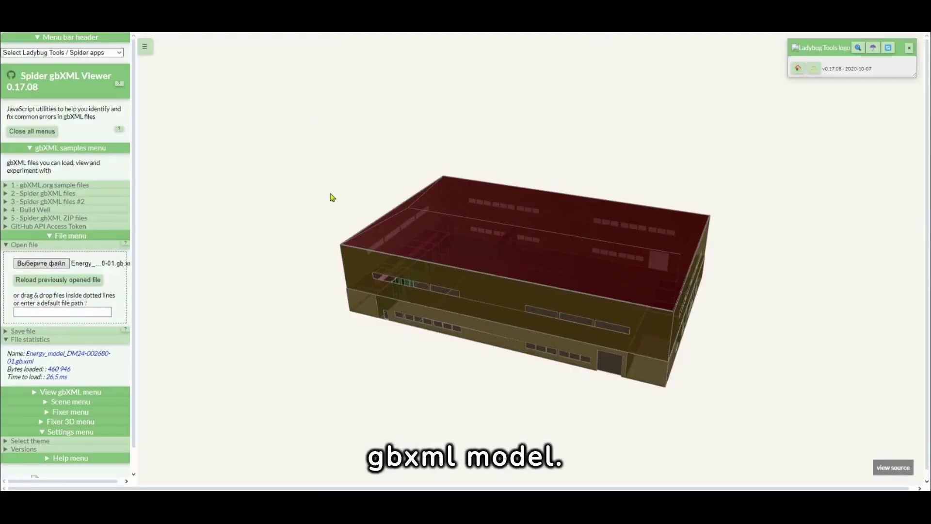
pyautogui.moveTo(332, 197); pyautogui.dragTo(610, 162)
# - Inspect an exterior wall surface's attributes and view the building from another angle
pyautogui.moveTo(592, 228); pyautogui.dragTo(471, 272)
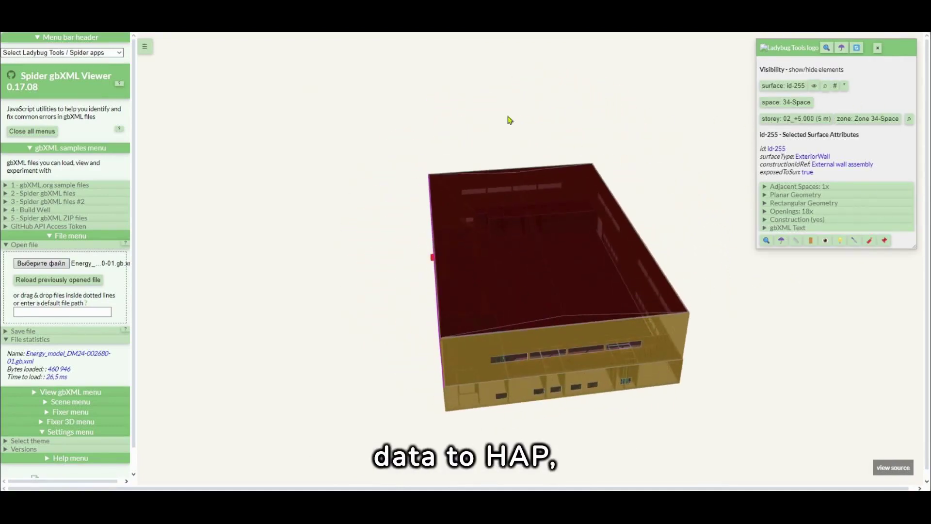
pyautogui.click(487, 118)
pyautogui.moveTo(359, 154); pyautogui.dragTo(700, 129)
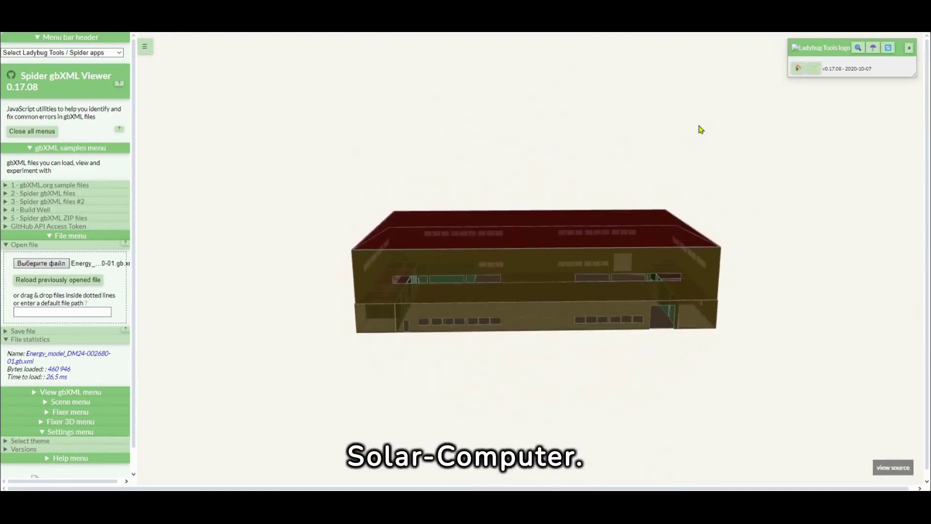